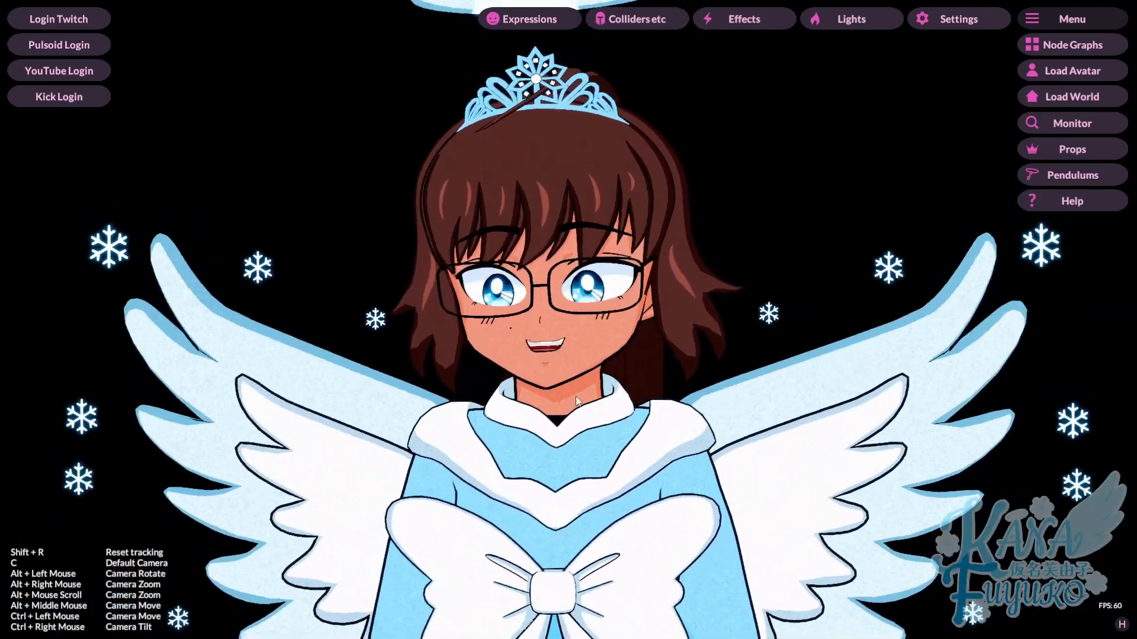
- Inspect the avatar at close and normal distance, and restore the default camera view
scroll(522, 583, "up", 5, "alt")
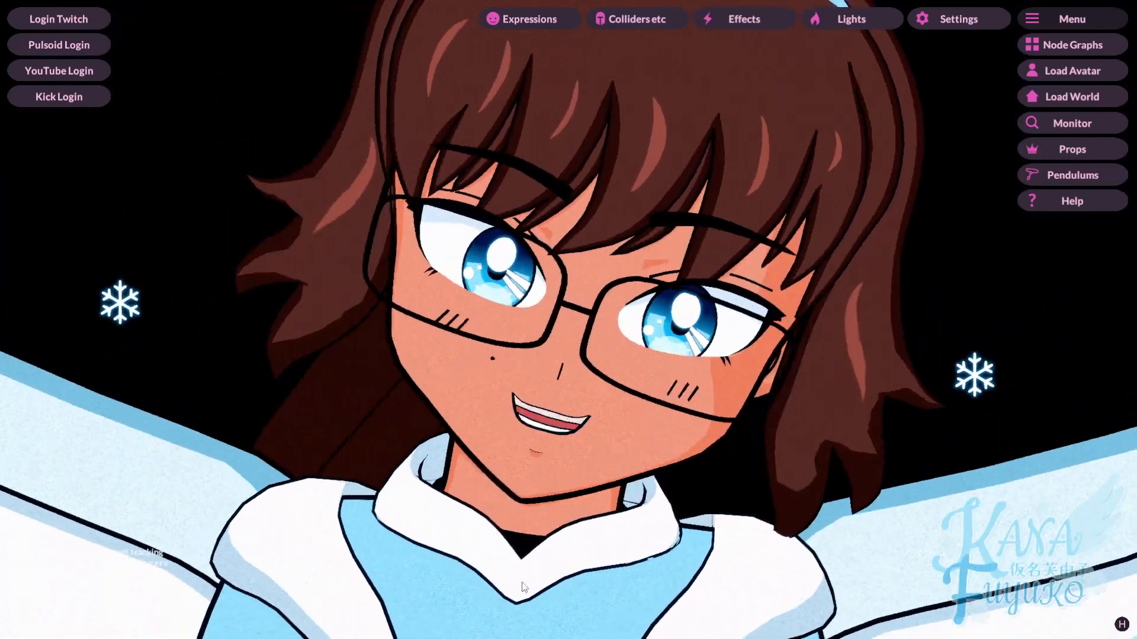
scroll(566, 414, "down", 5, "alt")
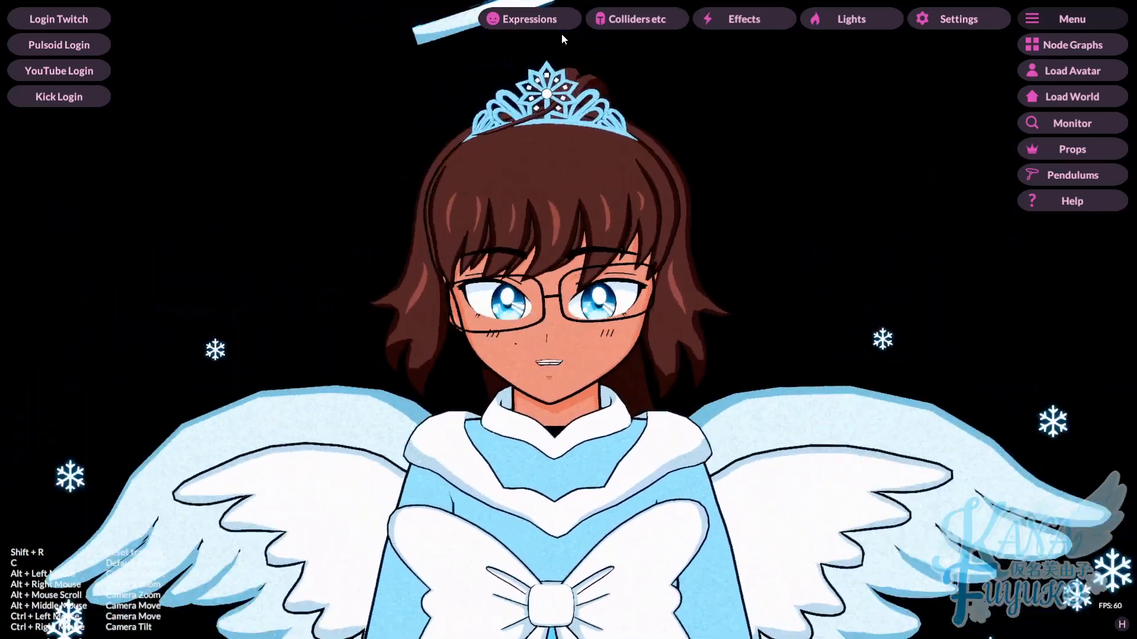
scroll(488, 310, "up", 5, "alt")
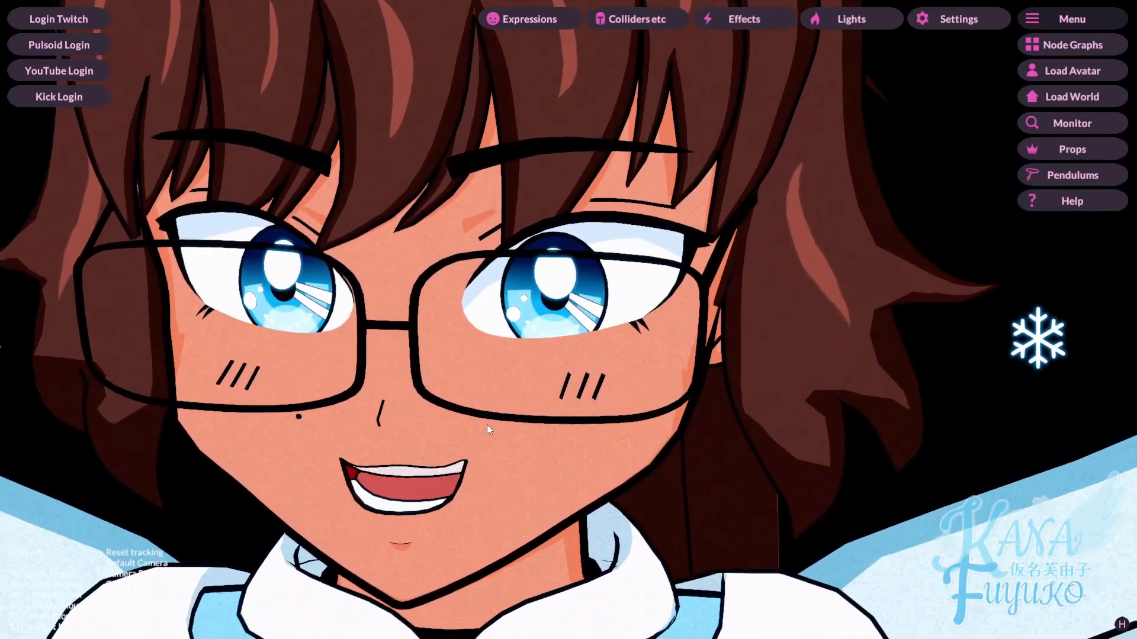
scroll(481, 437, "down", 2, "alt")
key("c")
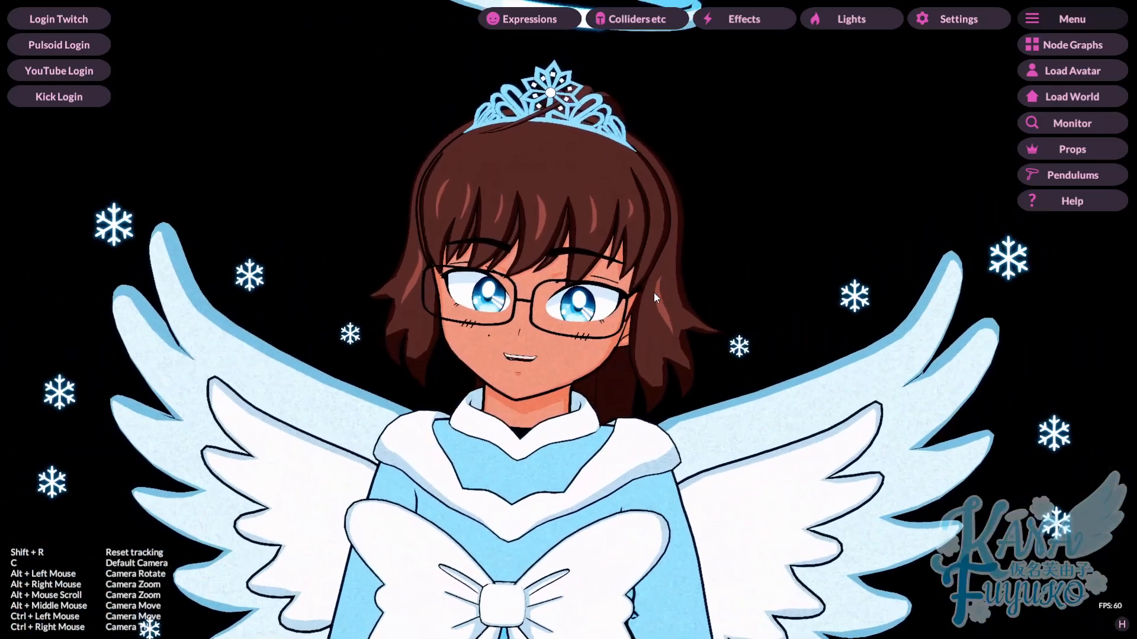
- Open the node graphs window, load the Live2D Body Movement graph, and place the window beside the avatar
left_click(1070, 47)
left_click_drag(597, 96, 422, 87)
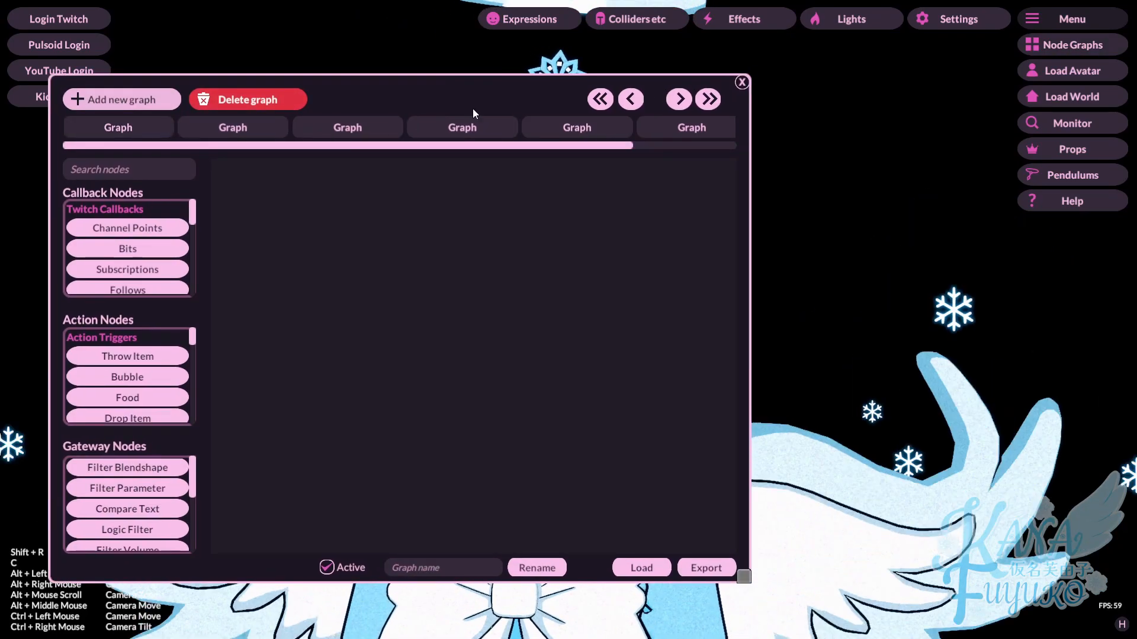
left_click_drag(580, 101, 632, 88)
left_click(707, 558)
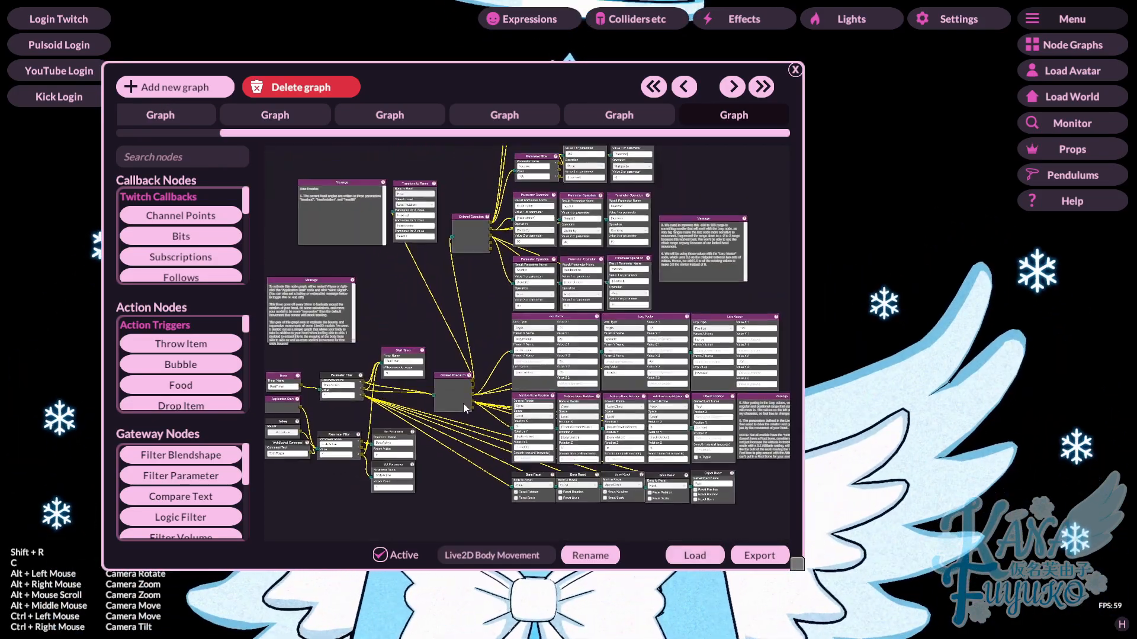
left_click_drag(478, 403, 528, 355)
scroll(396, 379, "up", 4)
scroll(403, 388, "down", 4)
left_click_drag(584, 106, 464, 94)
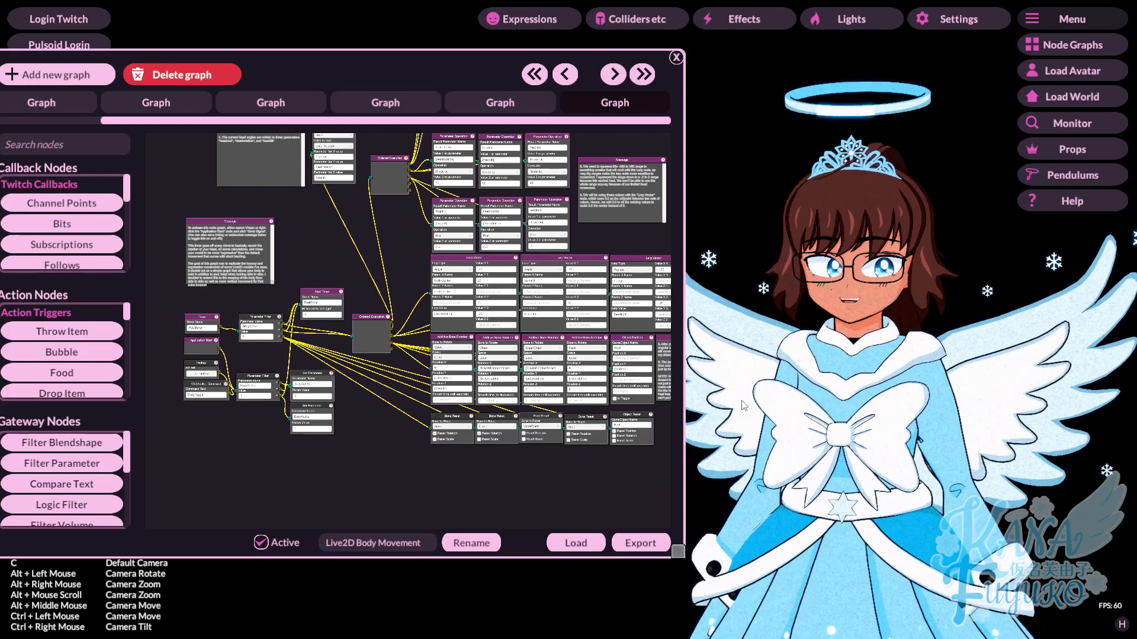
- Send a signal from the Application Start node to activate the body movement graph
scroll(373, 403, "up", 6)
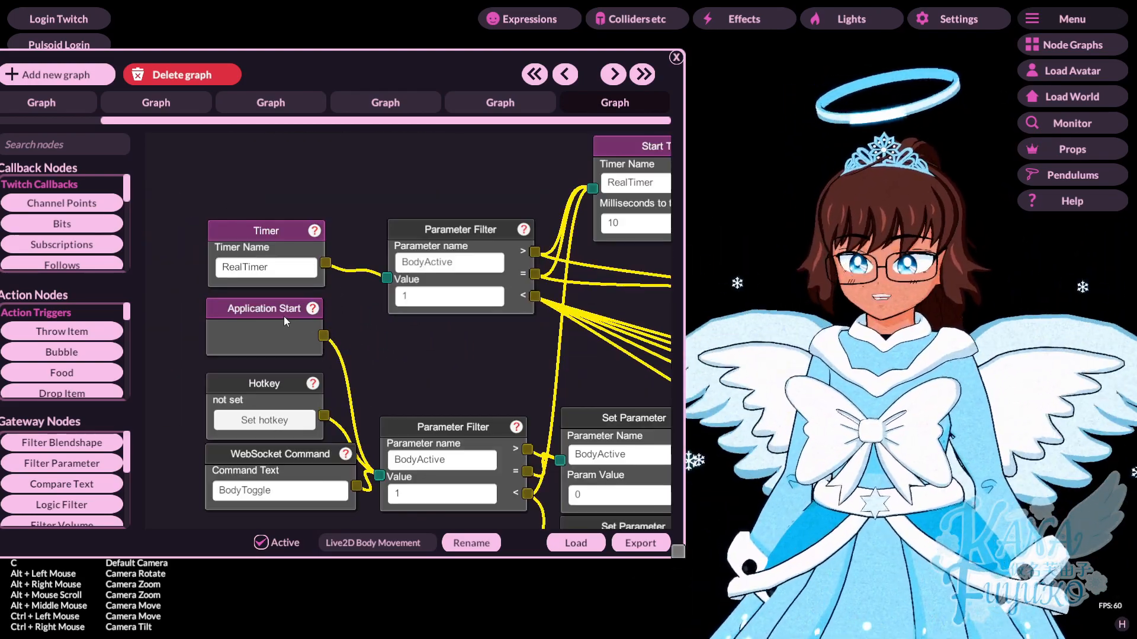
right_click(273, 314)
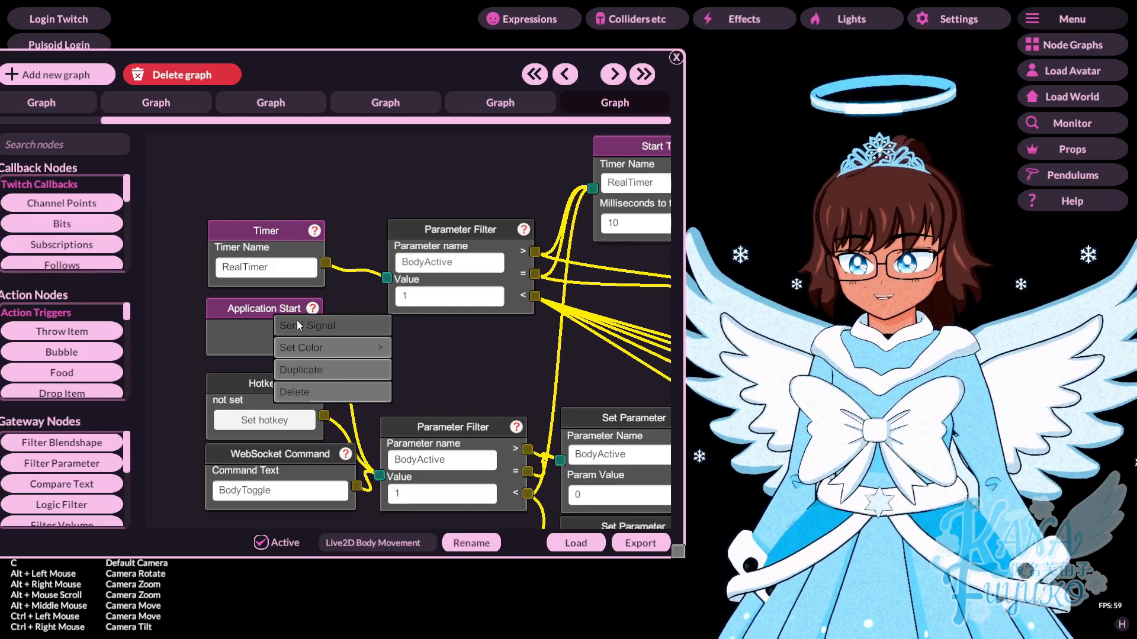
left_click(297, 321)
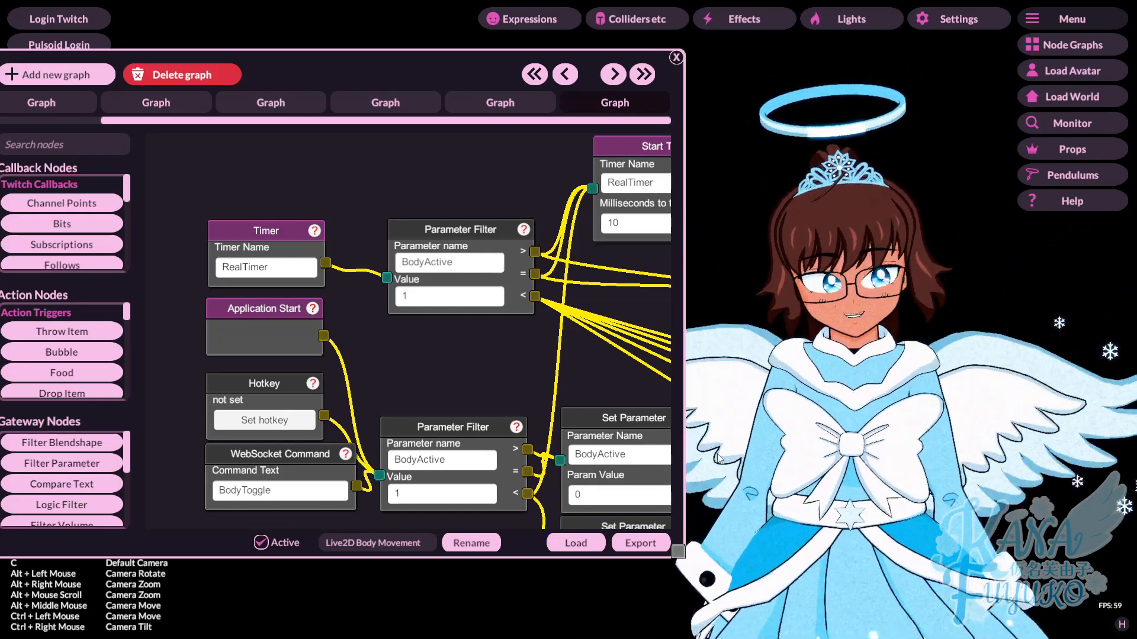
- Assign 1 as the hotkey in the Hotkey node that toggles the body movement
left_click_drag(505, 383, 474, 343)
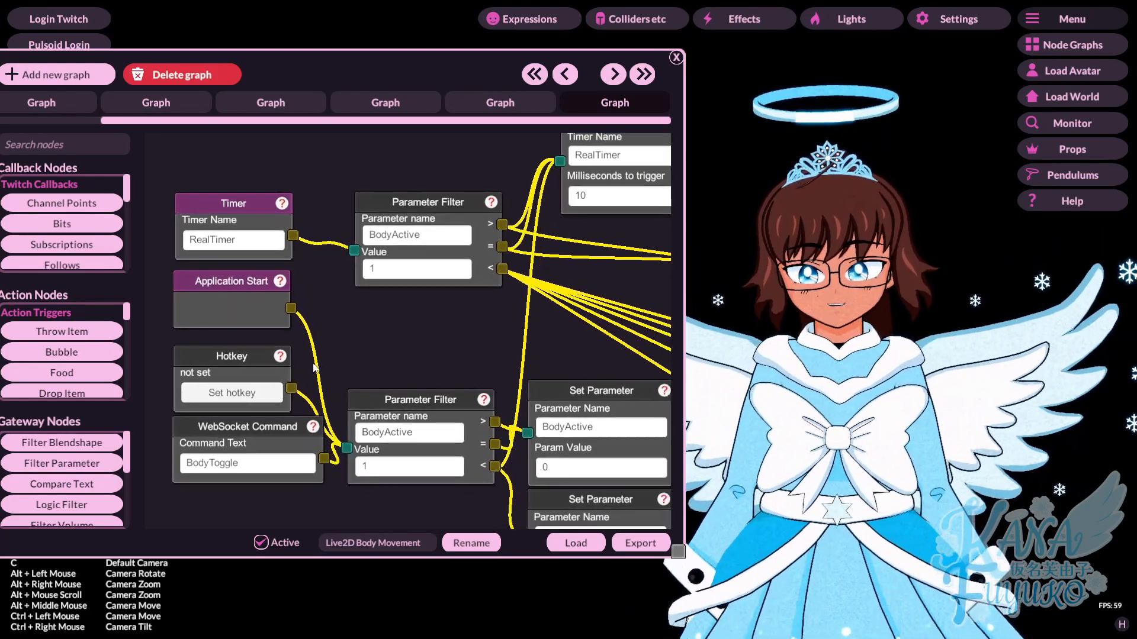
left_click(223, 392)
key("1")
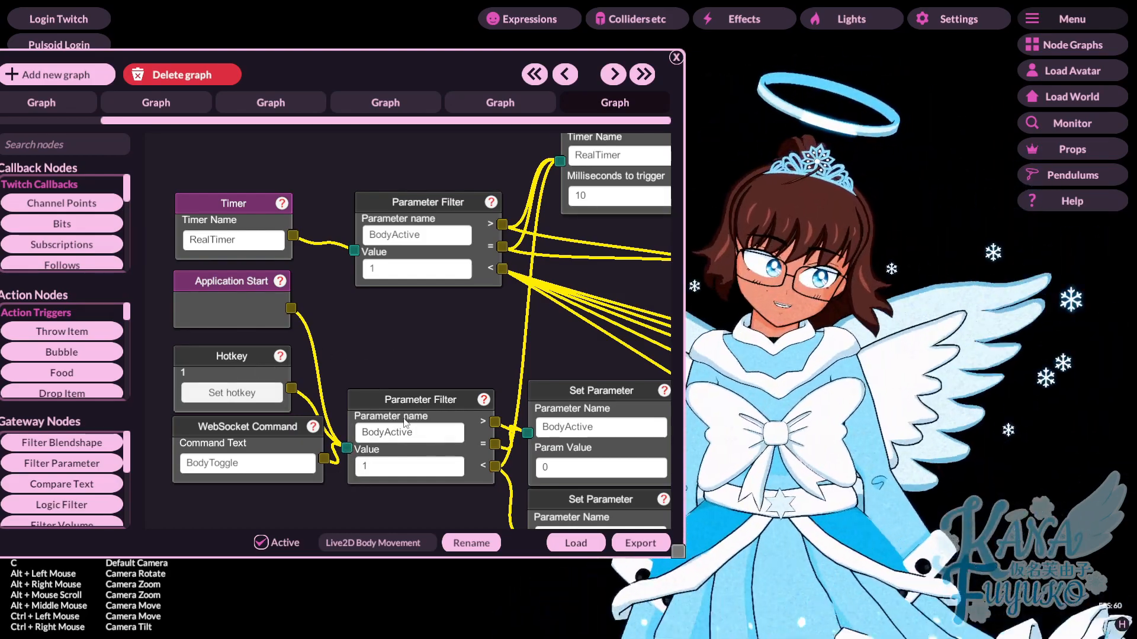
- Look through the graph's node sections and read the first note on how the head angles are written to parameters
scroll(545, 396, "down", 5)
left_click_drag(559, 345, 323, 411)
scroll(381, 403, "up", 3)
left_click_drag(476, 395, 396, 333)
left_click_drag(420, 265, 296, 438)
scroll(324, 322, "down", 5)
scroll(285, 399, "up", 5)
scroll(285, 399, "down", 5)
scroll(284, 403, "up", 5)
left_click_drag(284, 396, 221, 474)
left_click_drag(637, 329, 608, 347)
left_click_drag(198, 353, 565, 305)
left_click_drag(201, 399, 246, 389)
scroll(240, 325, "up", 3)
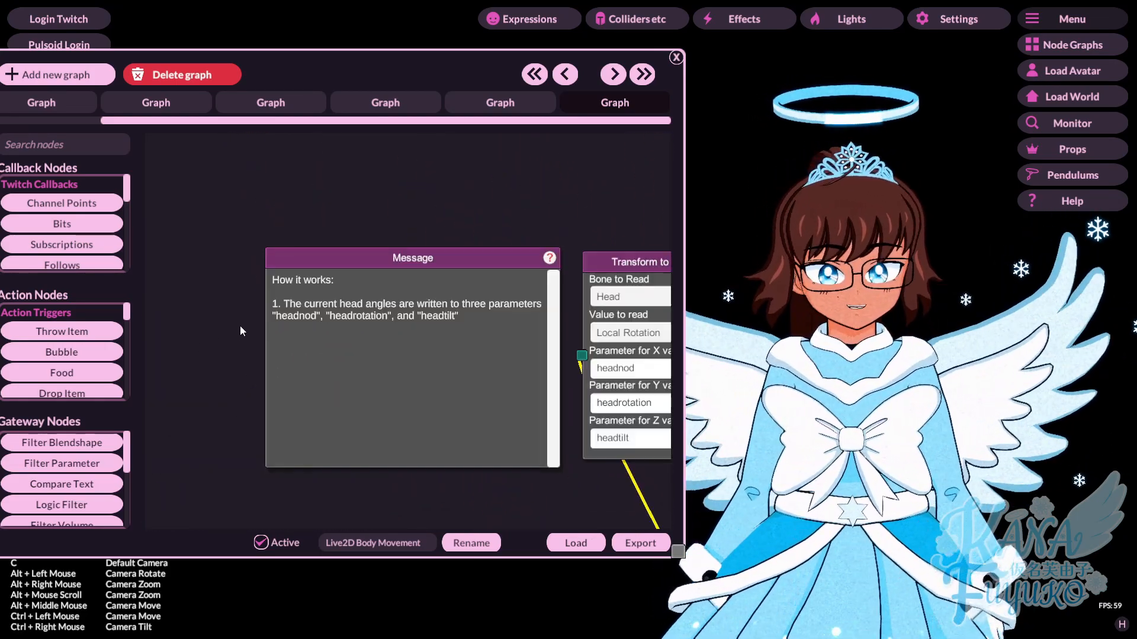
- Read the notes on converting and scaling the head rotation values, and examine the Lerp Vector and bone rotation nodes
scroll(648, 213, "down", 5)
left_click_drag(608, 212, 172, 240)
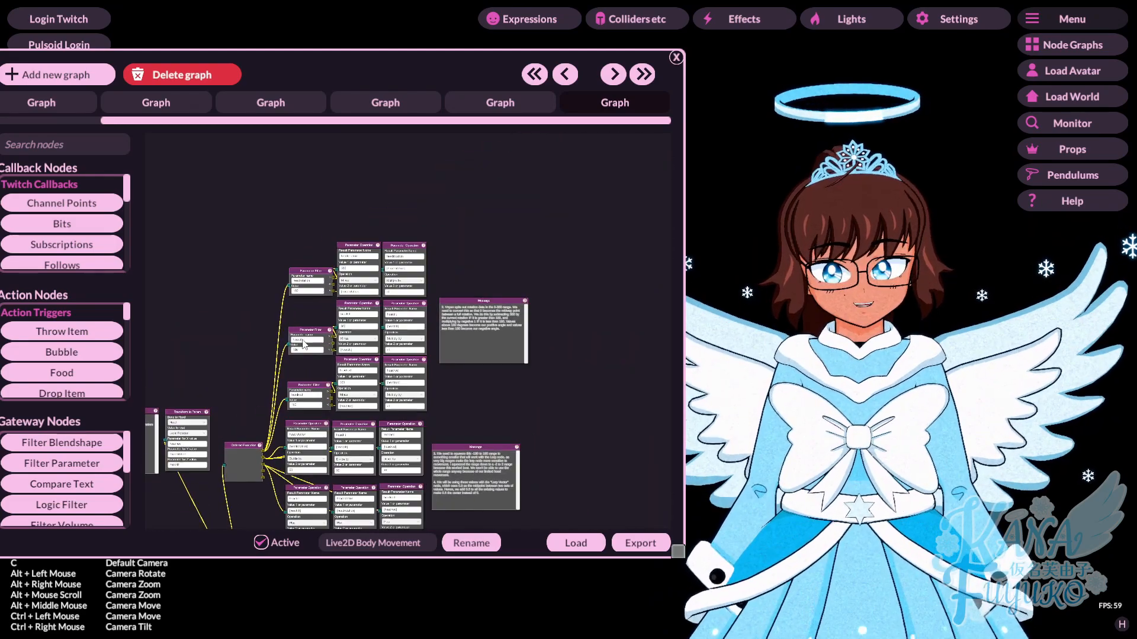
scroll(427, 336, "up", 3)
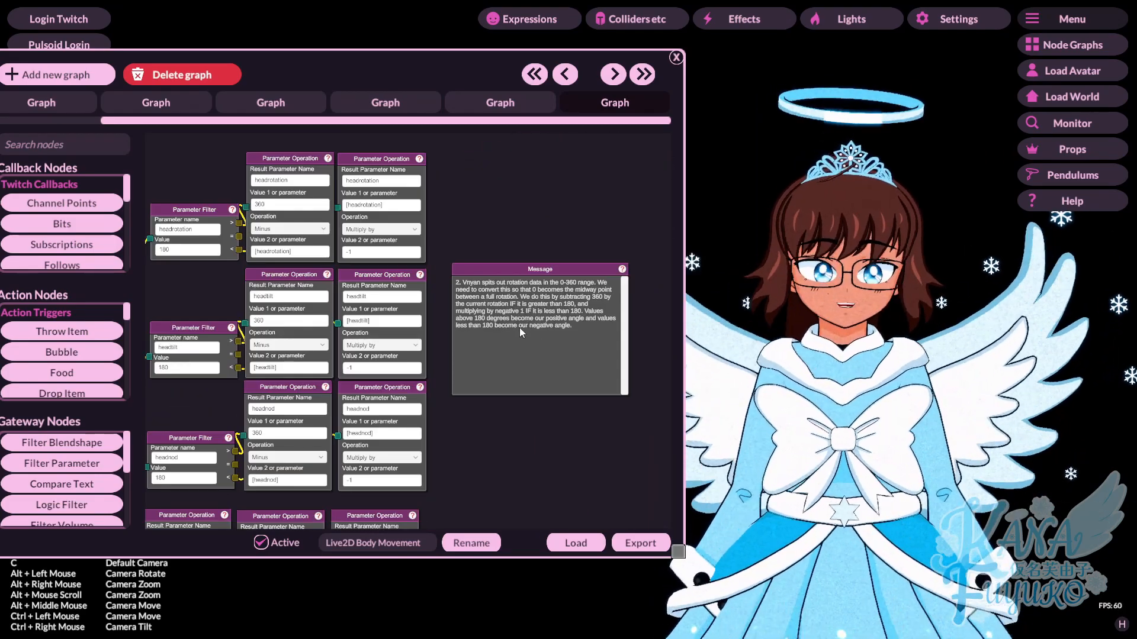
left_click_drag(498, 447, 512, 215)
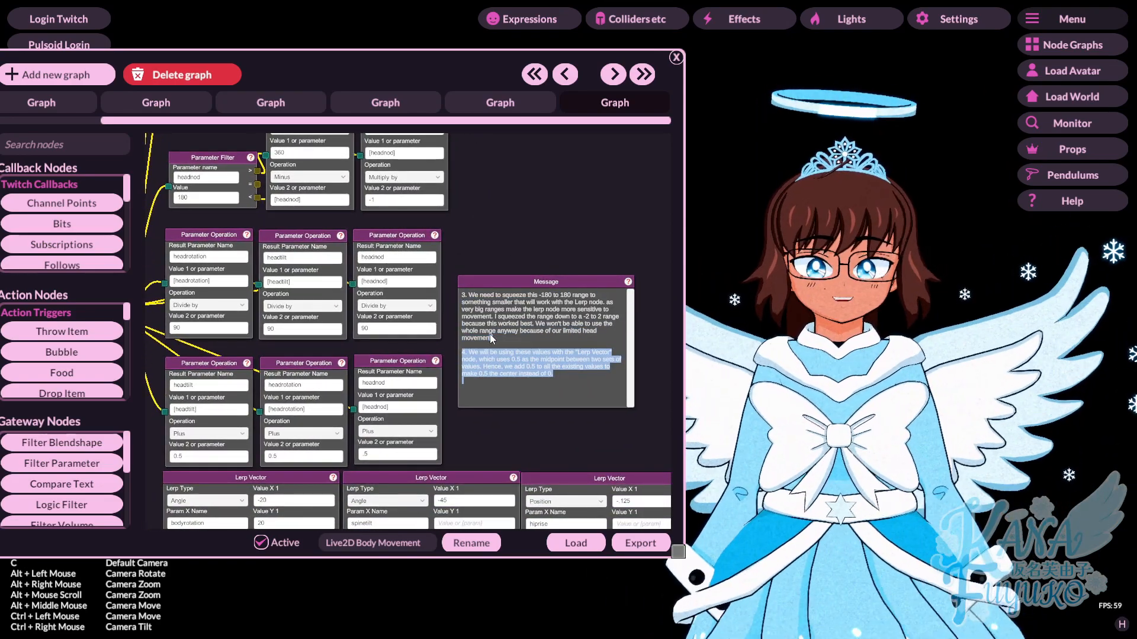
left_click(543, 443)
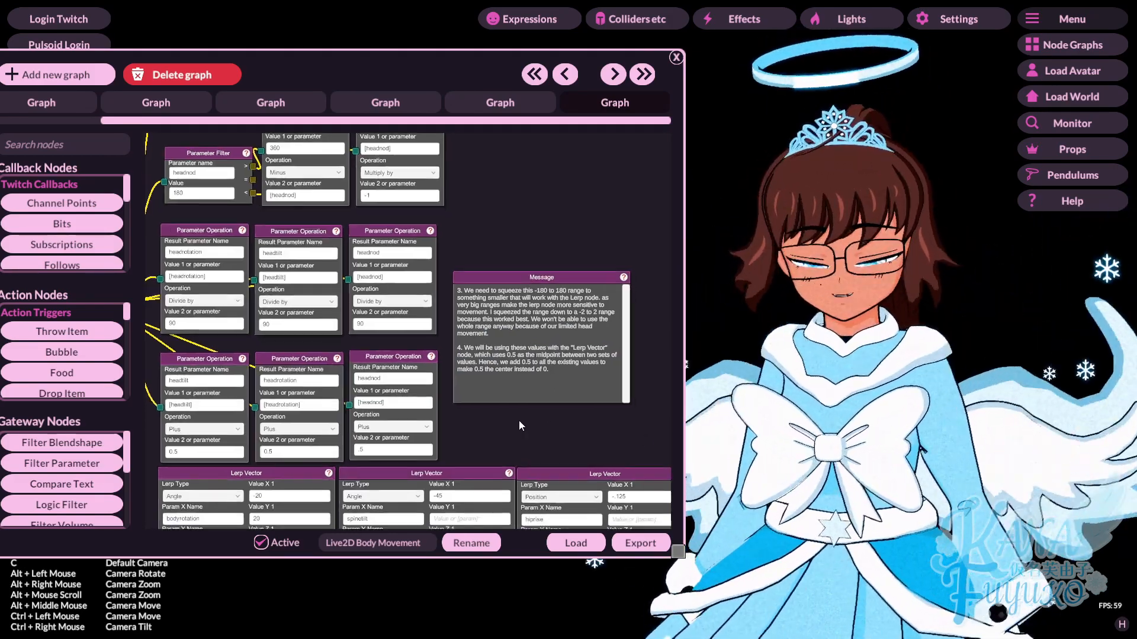
left_click_drag(518, 421, 502, 206)
scroll(502, 204, "down", 3)
scroll(489, 227, "up", 3)
left_click_drag(515, 315, 495, 339)
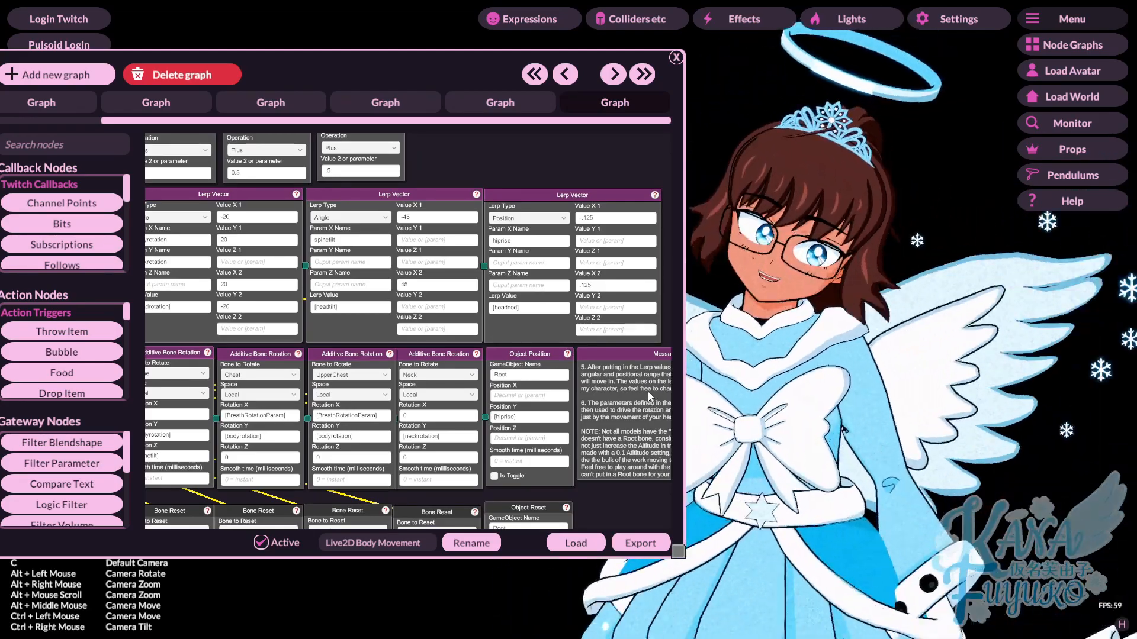
- In the head rotation Lerp Vector node, set X1 to 50, Y1 to -50, X2 to -50 and Y2 to 50
left_click_drag(530, 325, 615, 328)
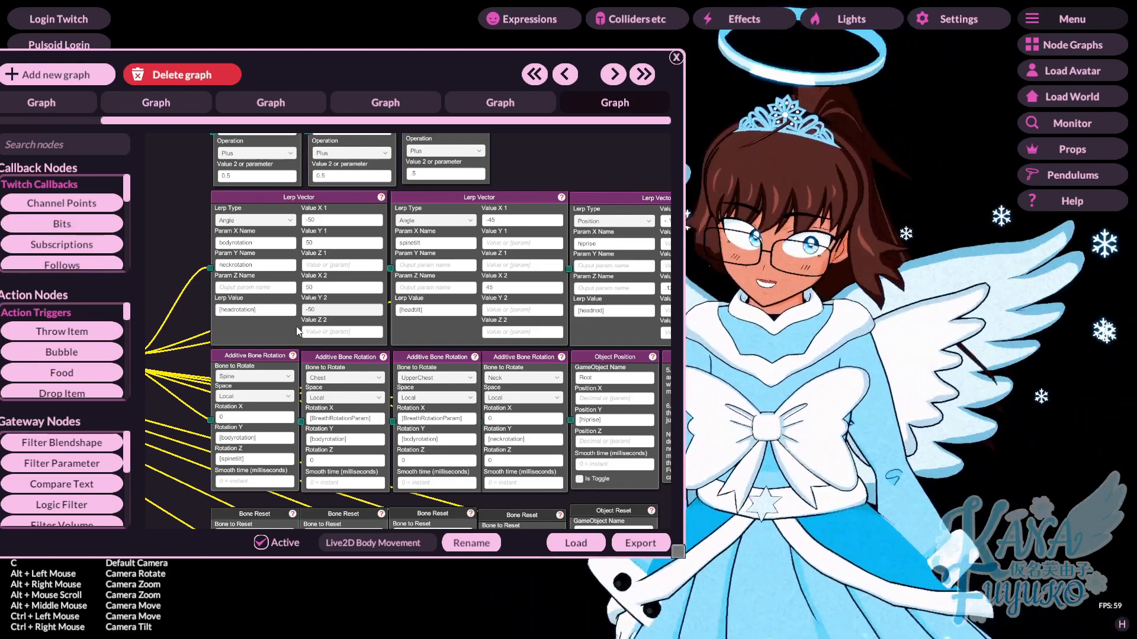
scroll(289, 203, "up", 3)
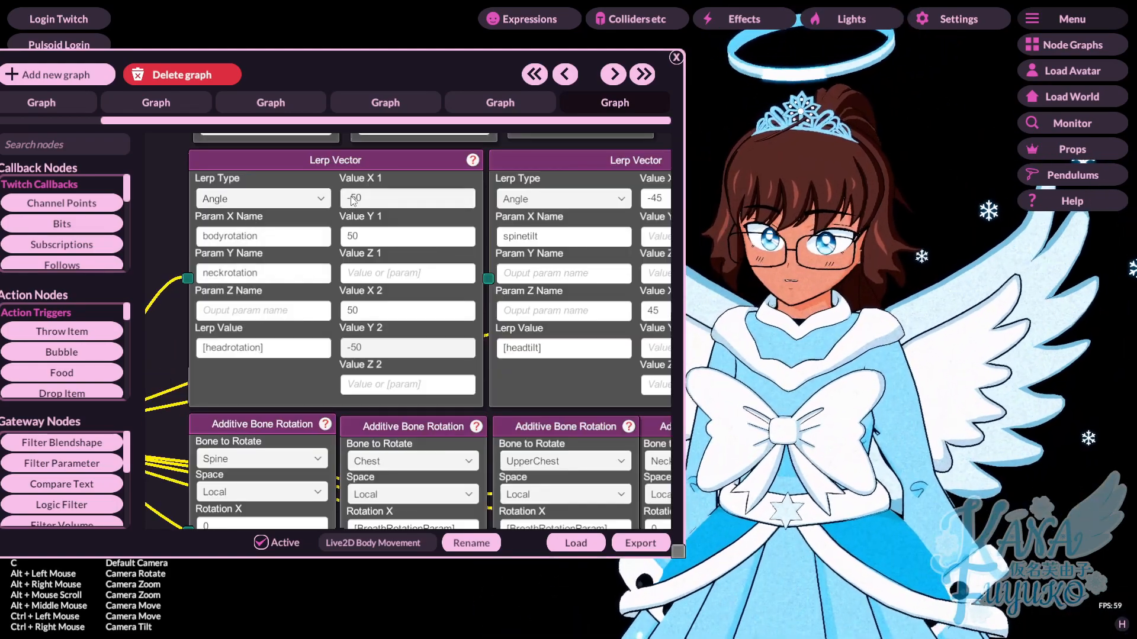
key("BackSpace")
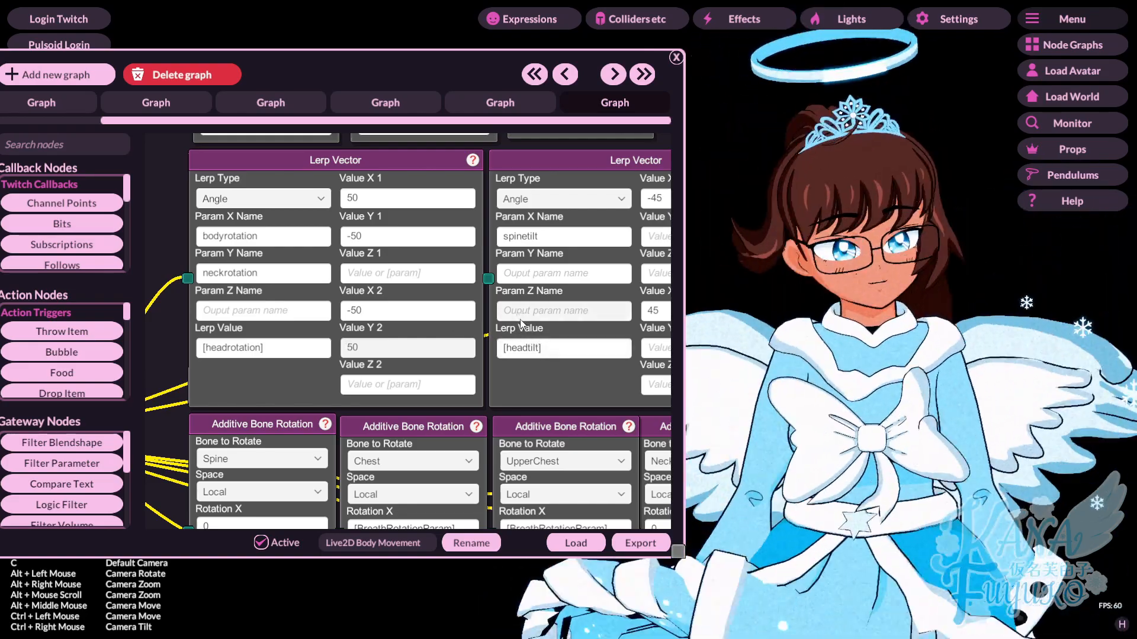
left_click(946, 345)
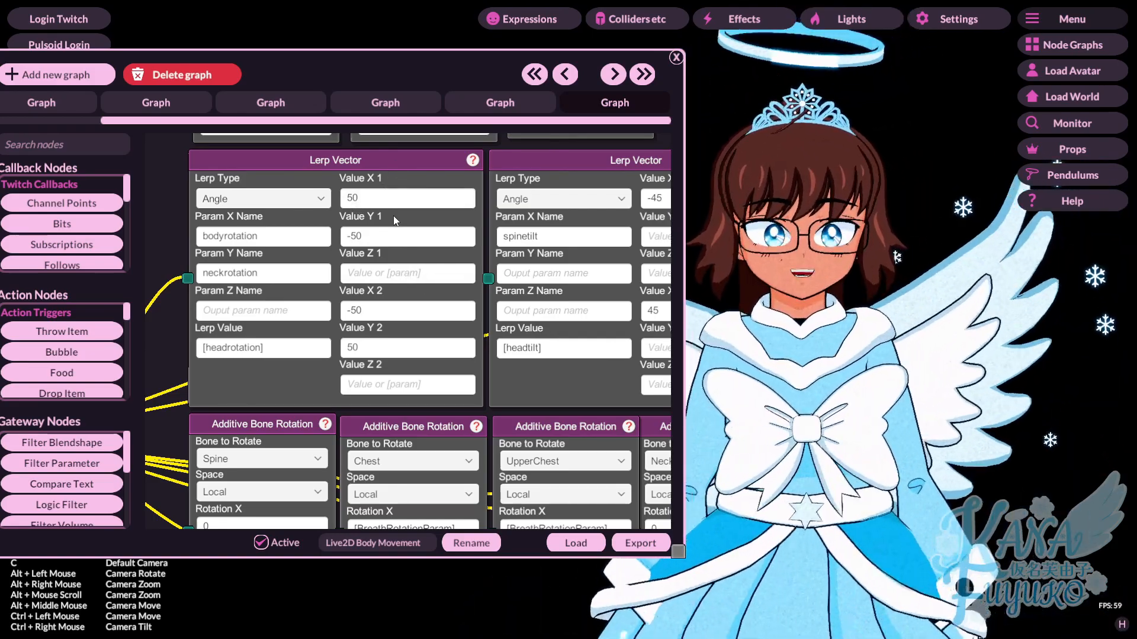
left_click(396, 232)
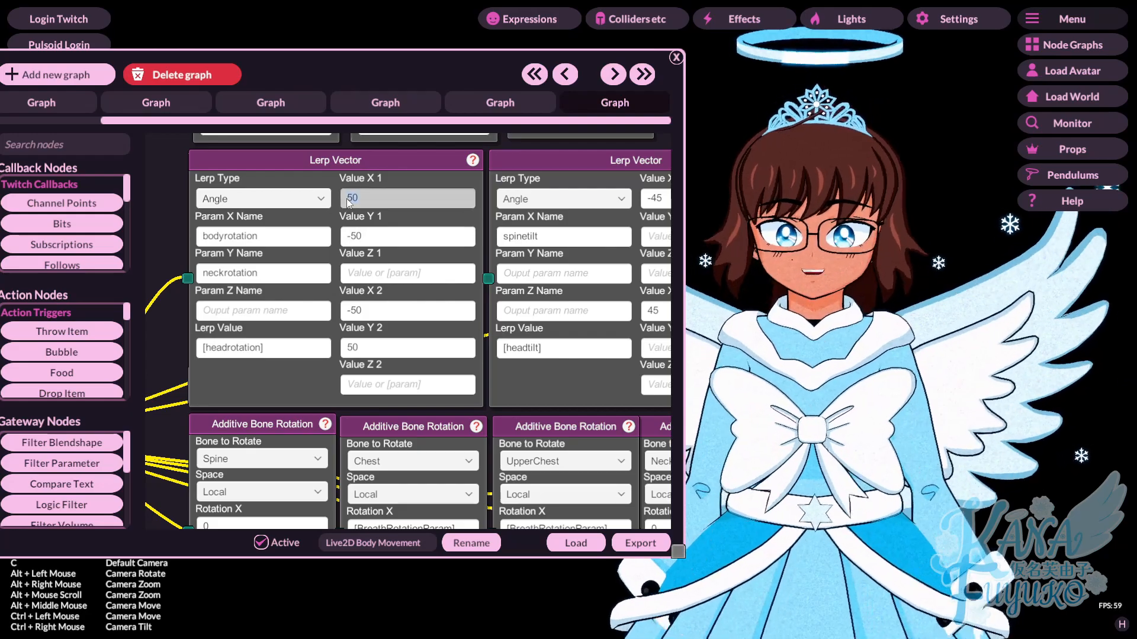
mouse_move(546, 369)
left_mouse_down()
mouse_move(513, 379)
mouse_move(548, 373)
left_mouse_up()
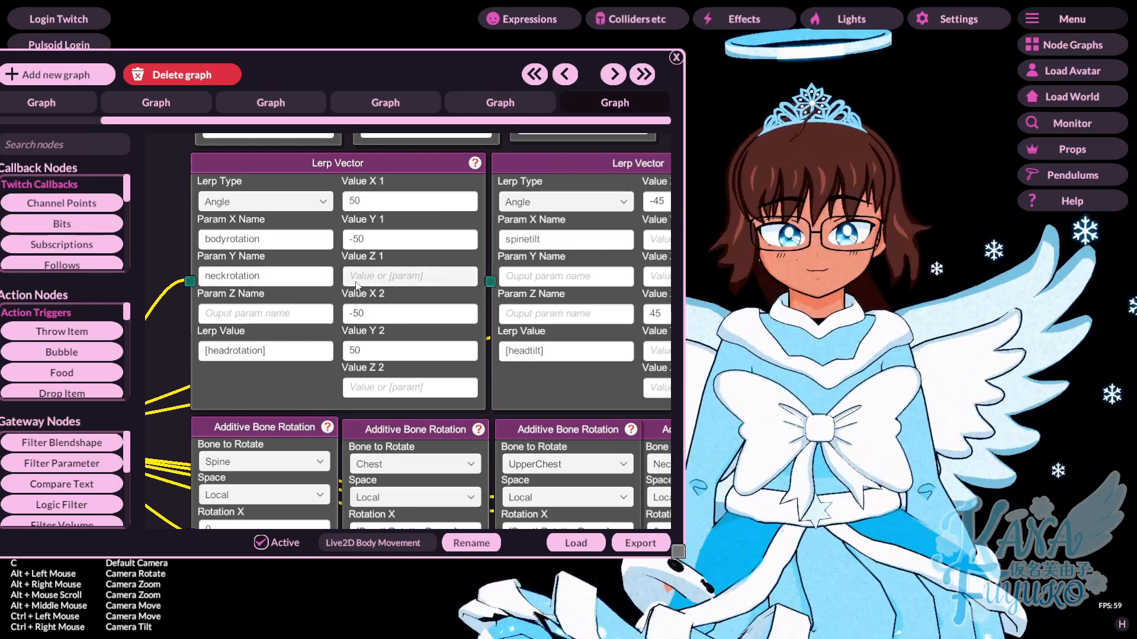
- In the head tilt Lerp Vector node, set Value X1 to 50 and Value X2 to -50
left_click_drag(570, 396, 361, 410)
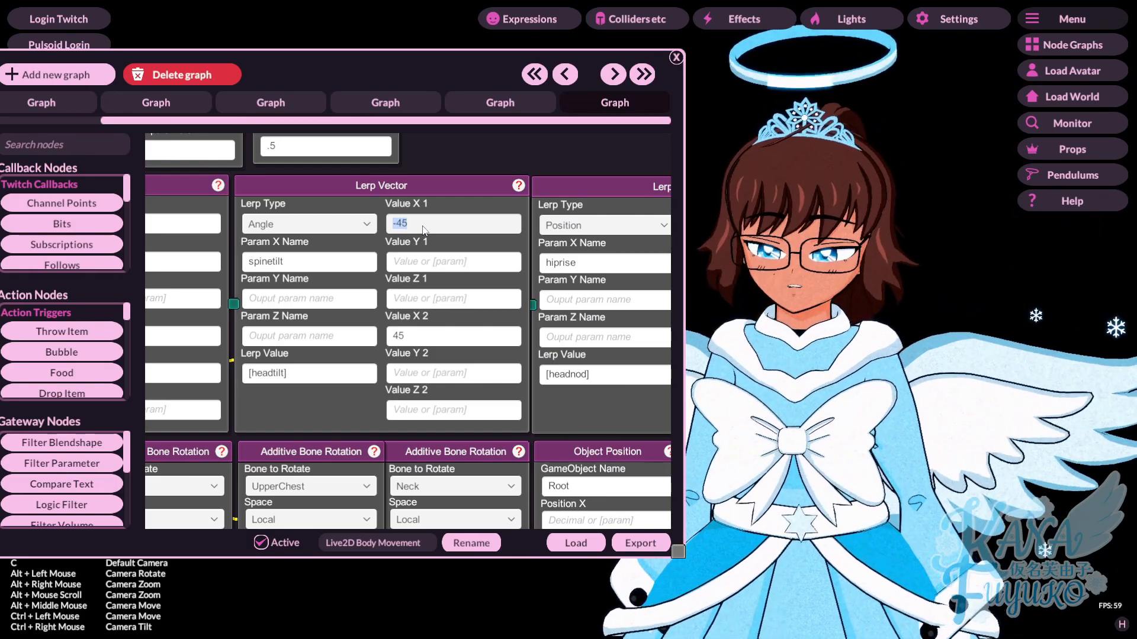
type("50")
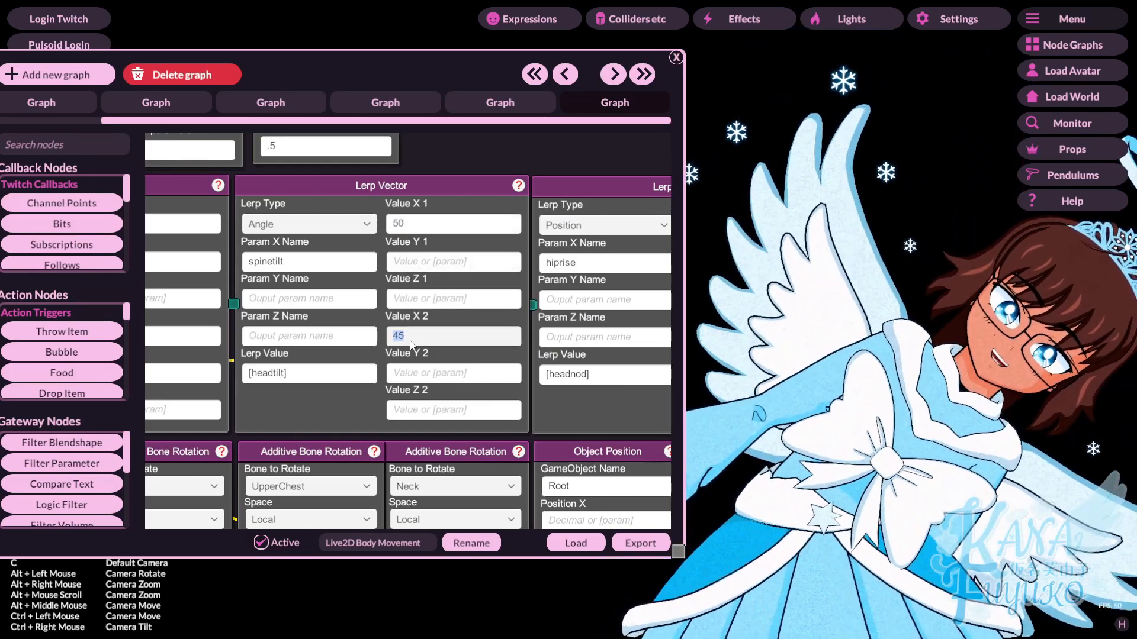
type("-50")
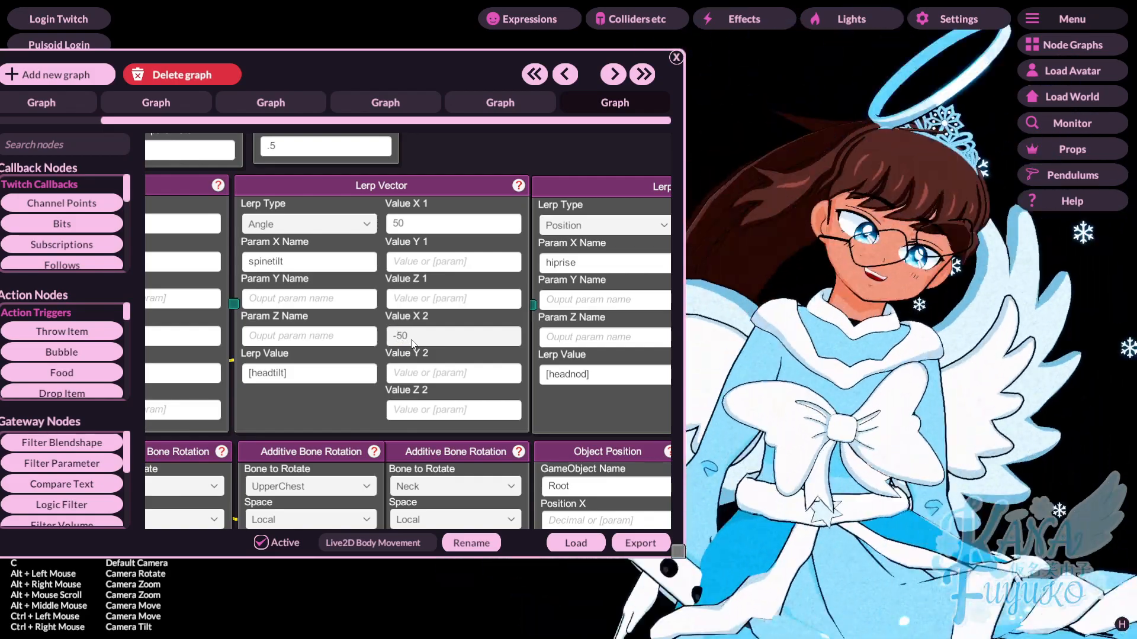
- Try the head tilt Lerp Vector node with X1 at -50 and X2 at 50, and return them to 50 and -50
left_click(413, 224)
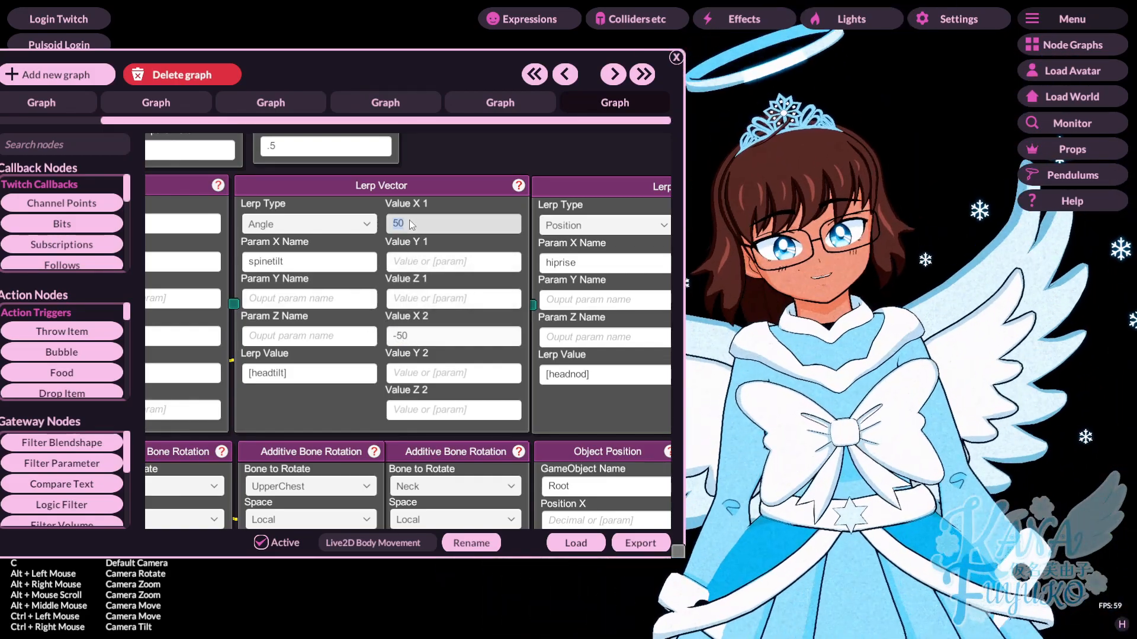
type("-50")
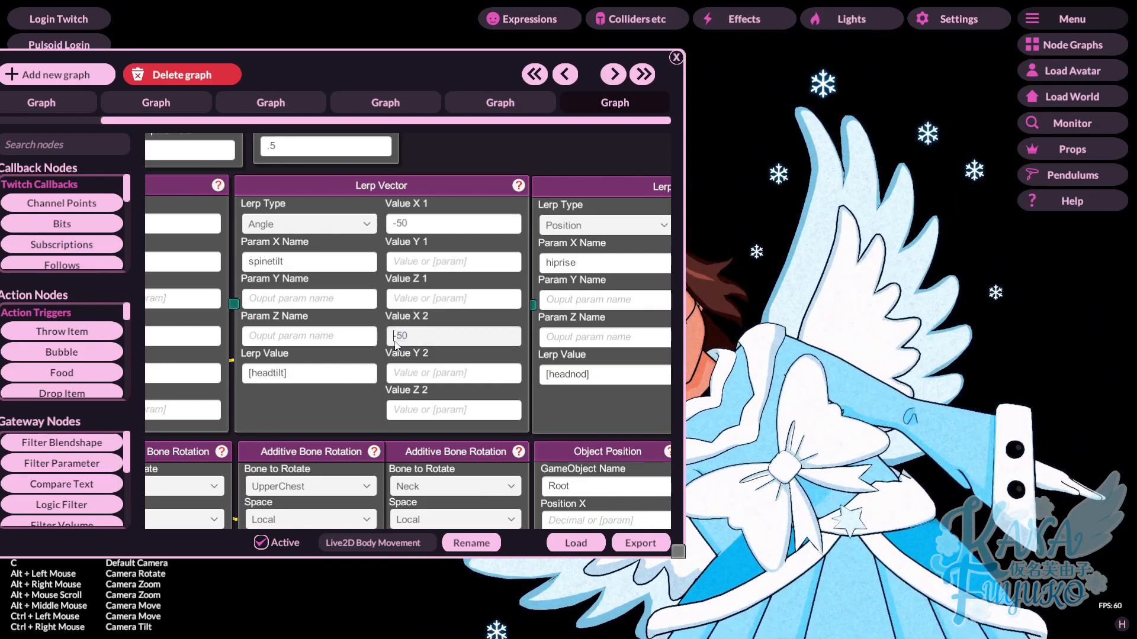
key("Delete")
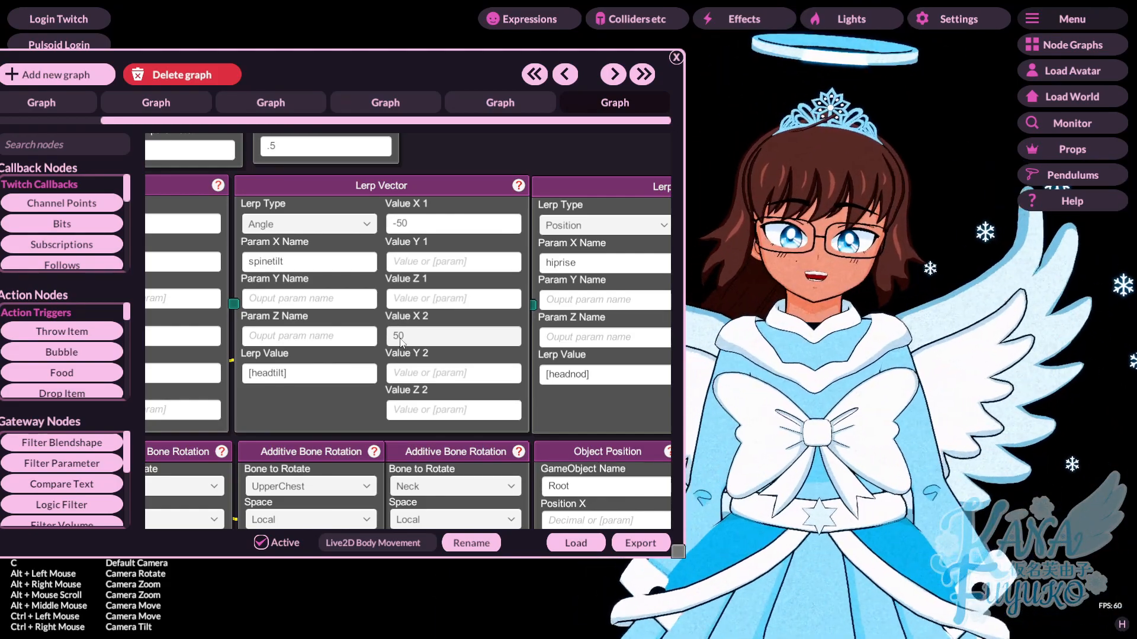
type("-")
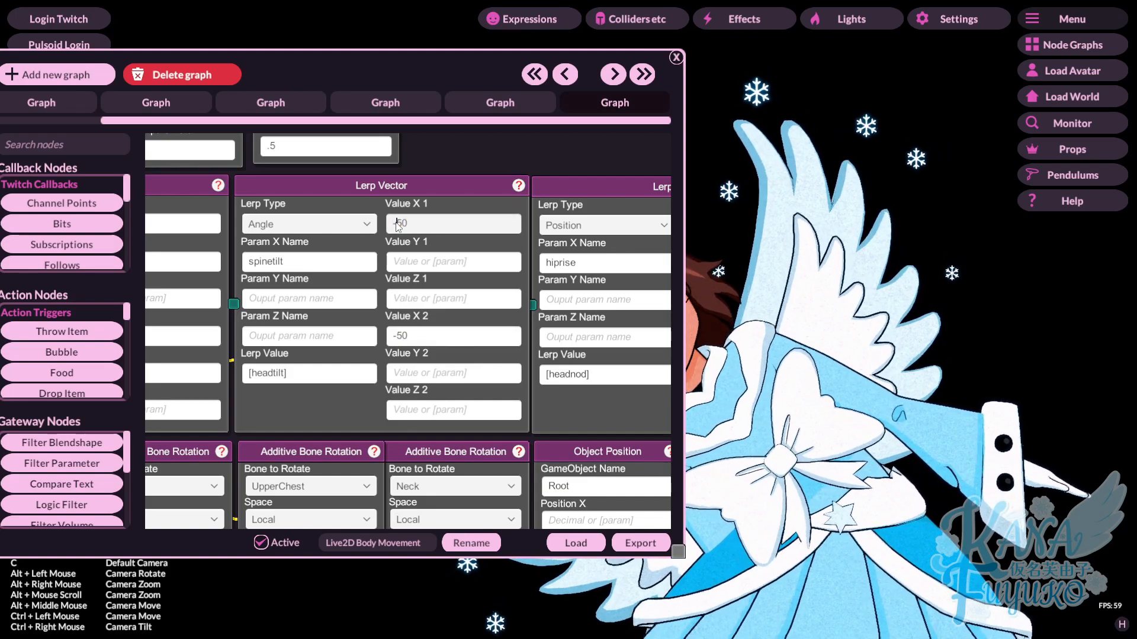
key("BackSpace")
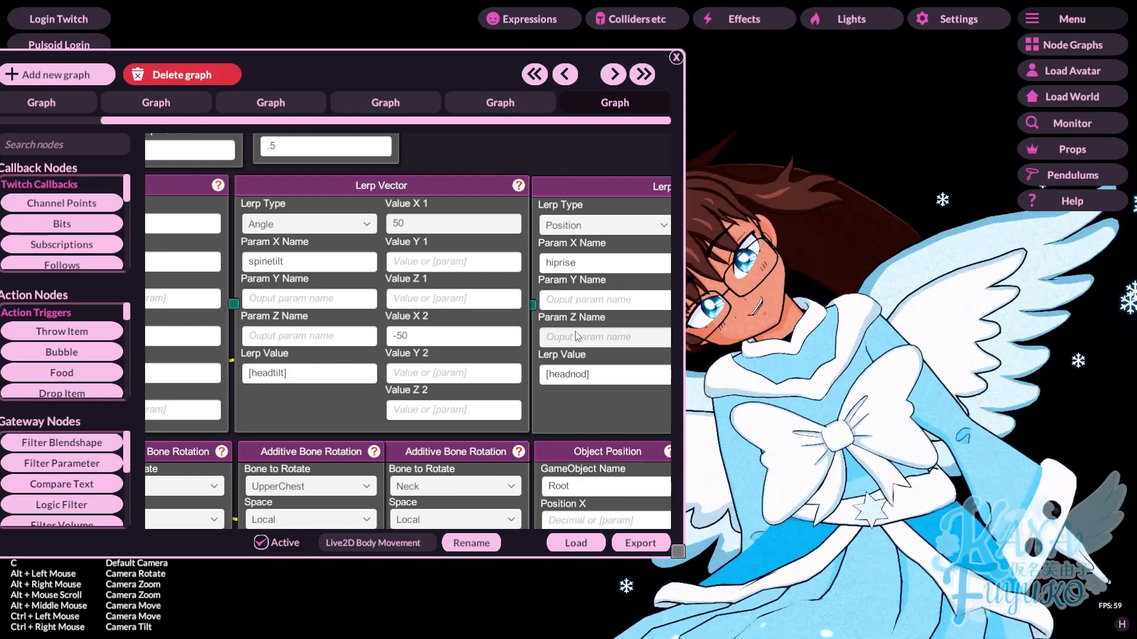
- In the head rotation Lerp Vector node, set X1 to 90, Y1 to -90, X2 to -90 and Y2 to 90
left_click_drag(353, 392, 549, 394)
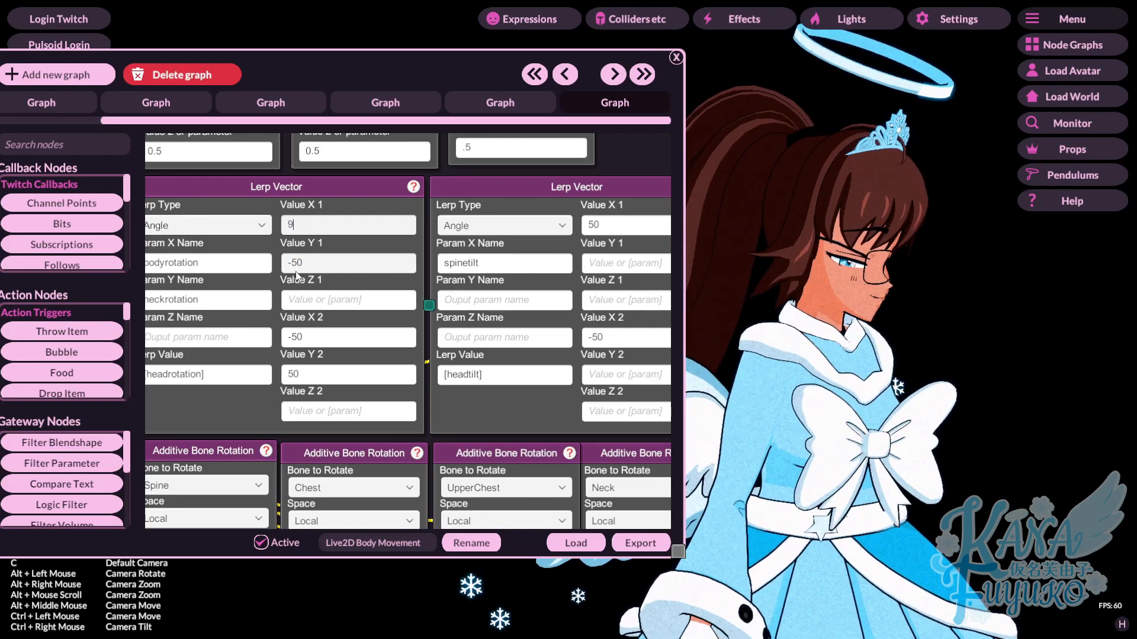
type("0")
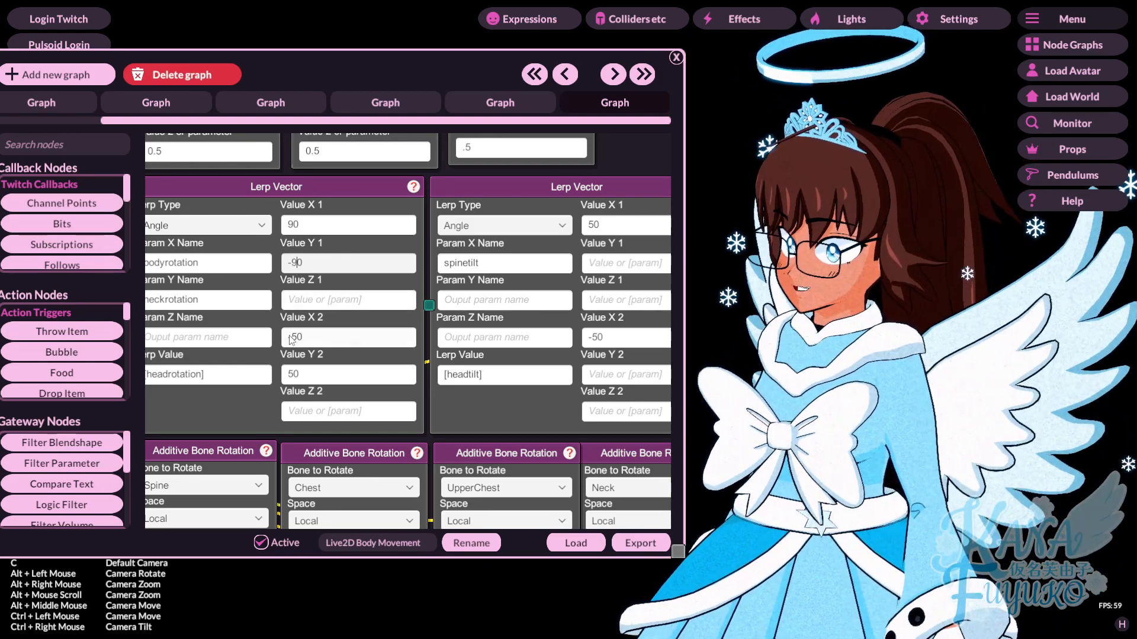
key("BackSpace")
type("9")
left_click(295, 374)
key("BackSpace")
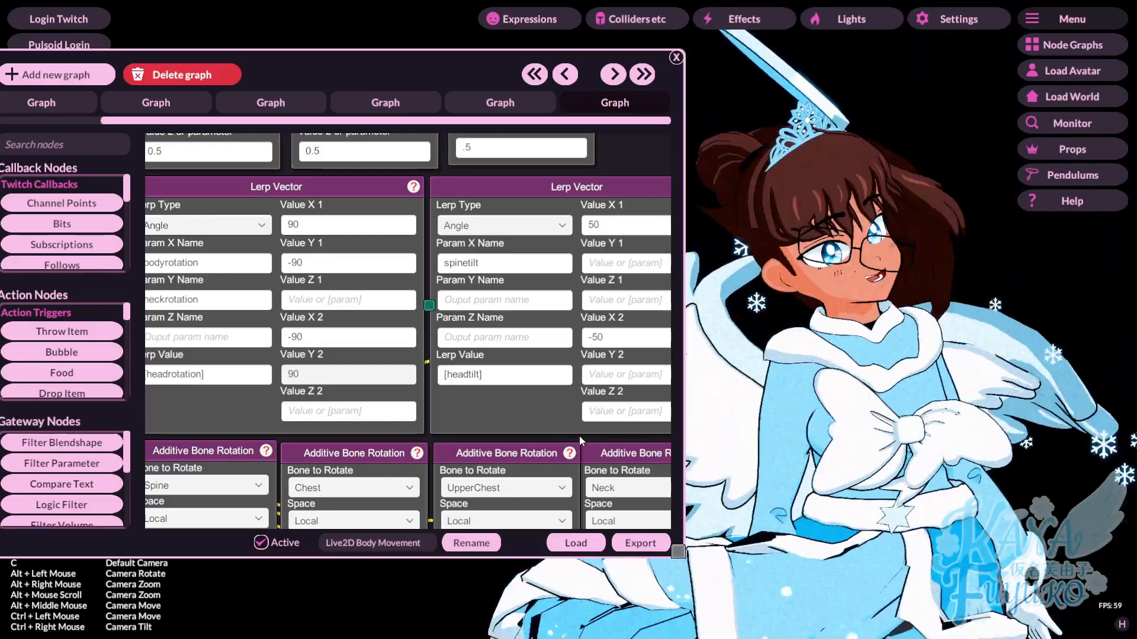
- In the head nod Lerp Vector node, set Value X1 to -10 and Value X2 to 10
scroll(506, 431, "down", 5)
scroll(365, 384, "up", 3)
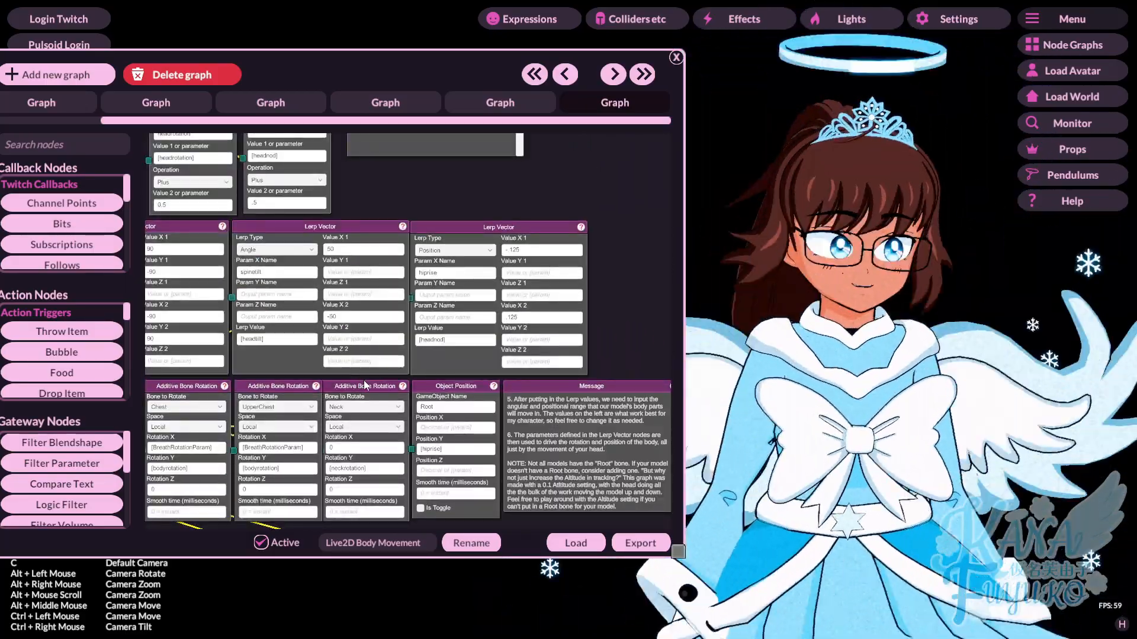
scroll(365, 385, "up", 4)
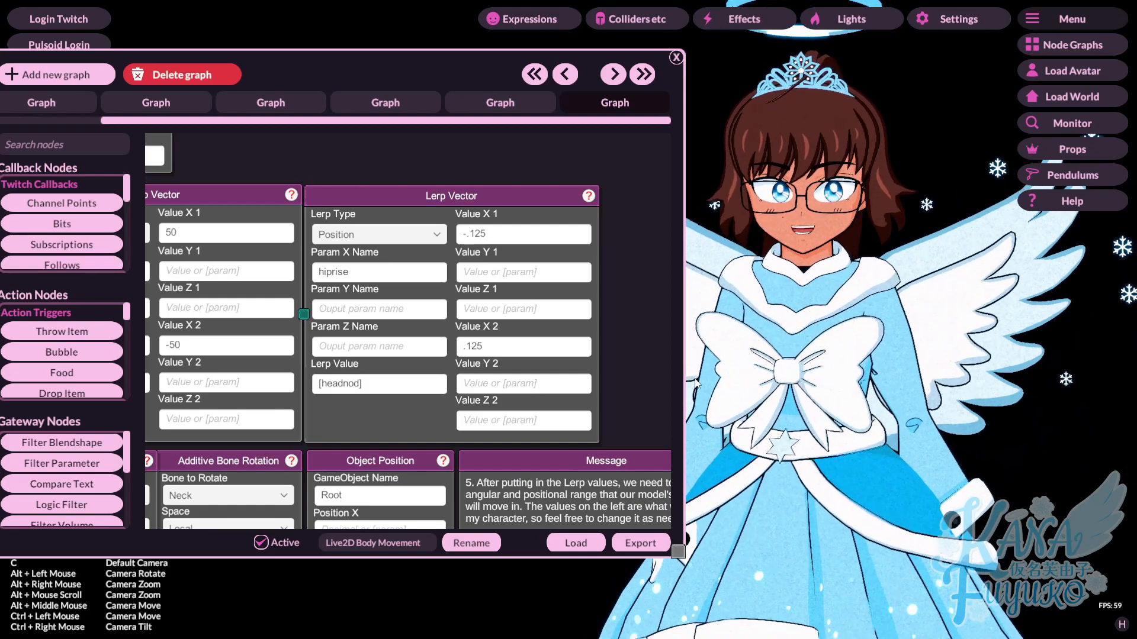
middle_click_drag(754, 450, 753, 286, "alt")
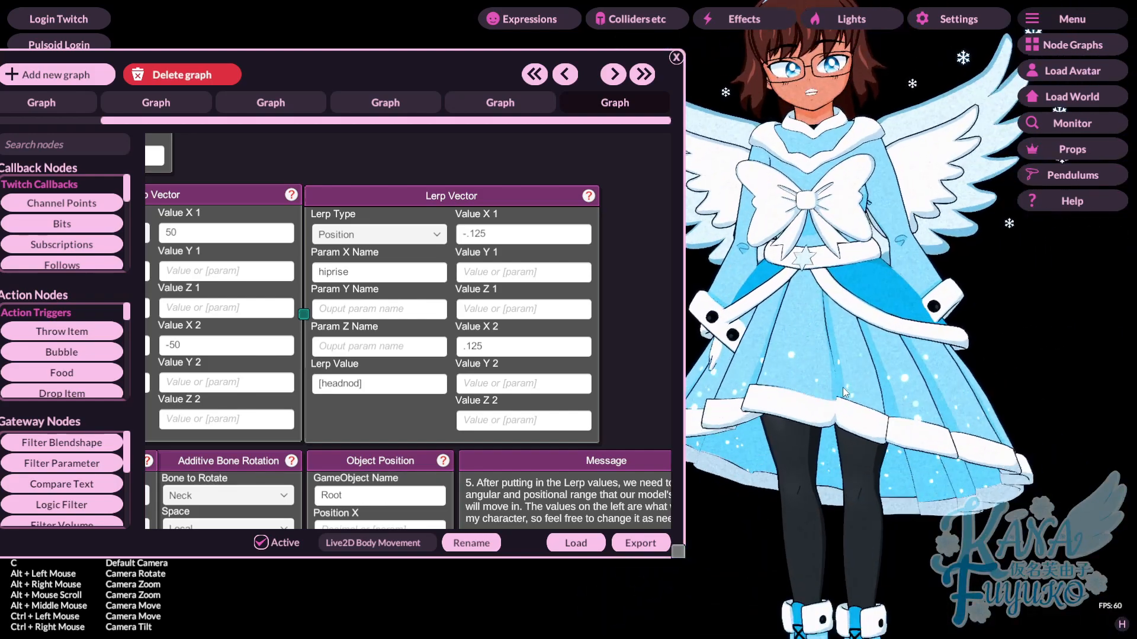
left_click(509, 347)
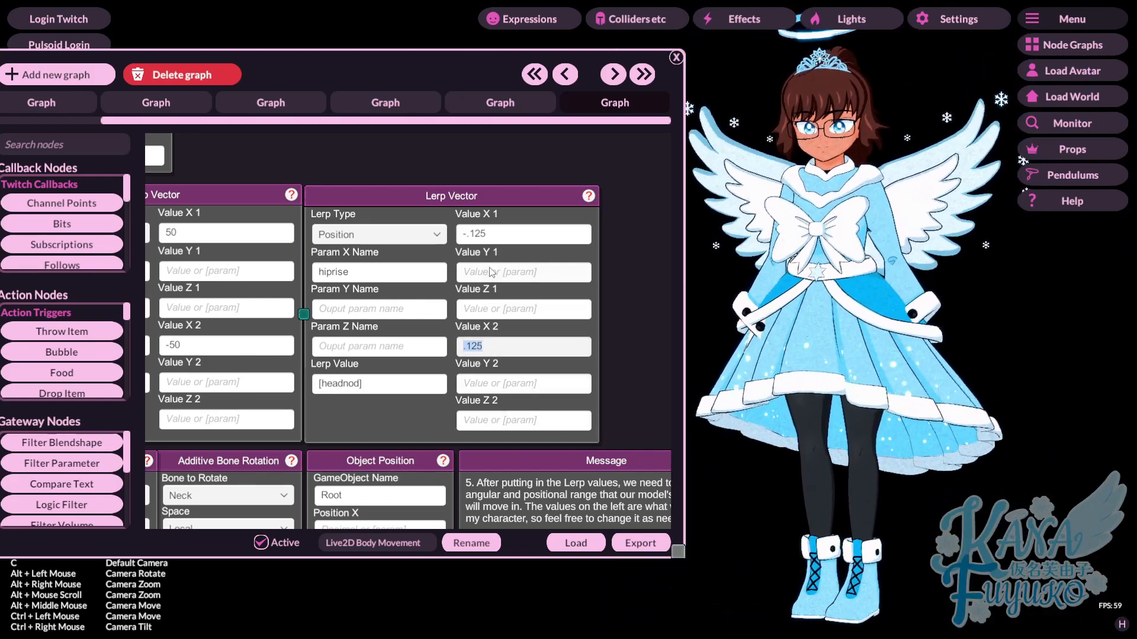
left_click(483, 226)
type("-10")
left_click(494, 349)
type("10")
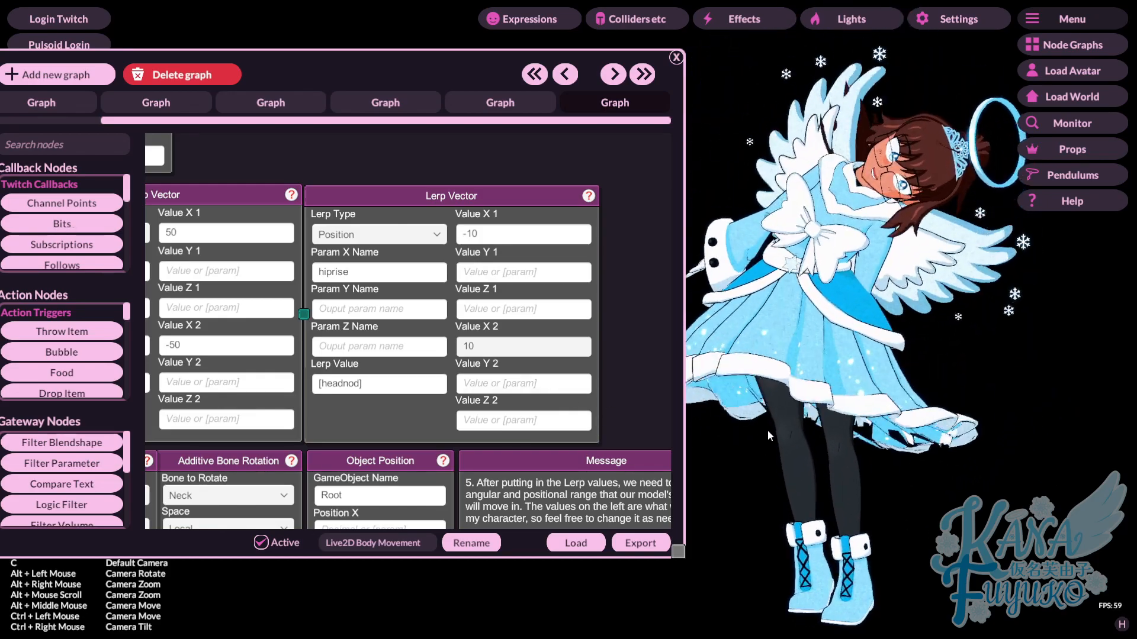
- Reverse the head nod Lerp Vector range, with Value X1 at 10 and Value X2 at -10
left_click(489, 242)
type("10")
left_click(501, 347)
type("-10")
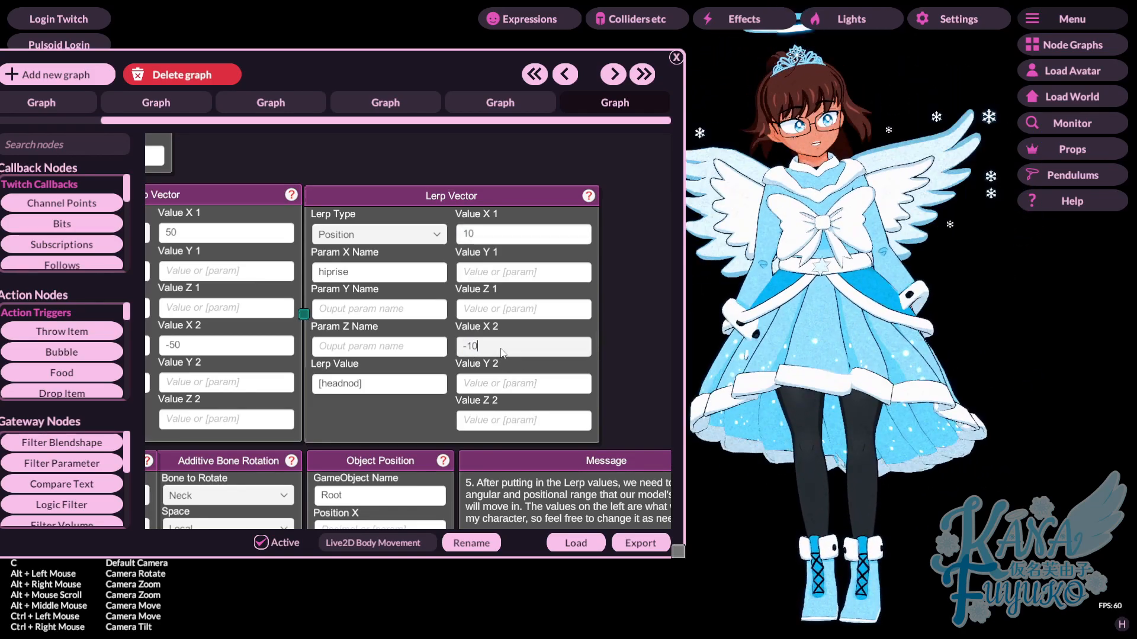
left_click(484, 386)
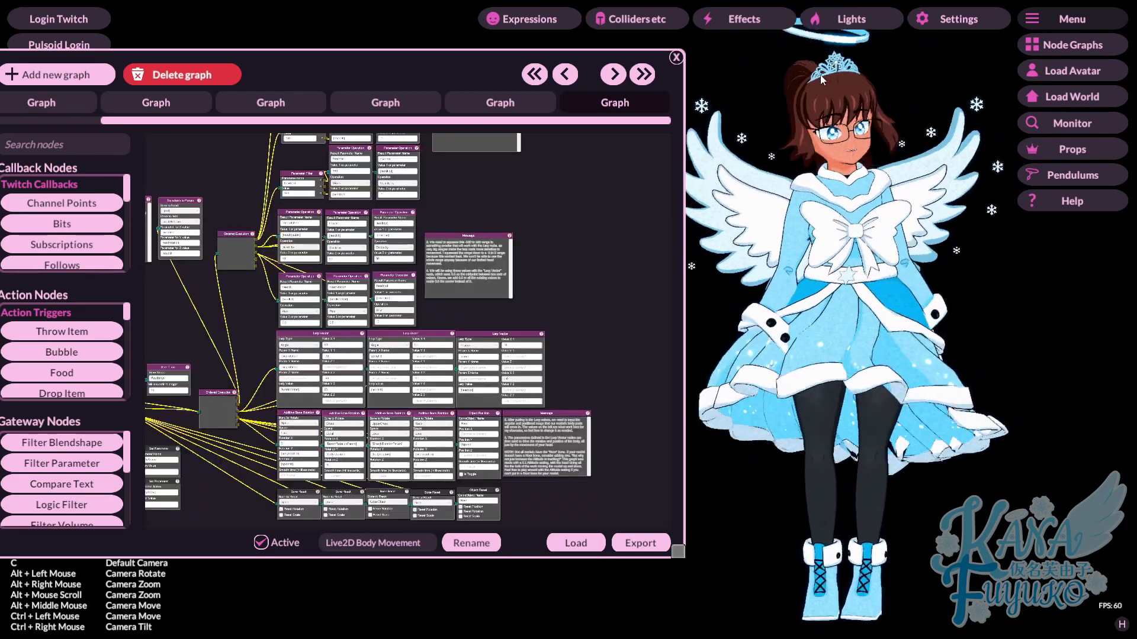
- Try the Plant Feet option in the ARKit tracking layer settings, and close the settings
scroll(541, 193, "up", 3)
left_click(924, 27)
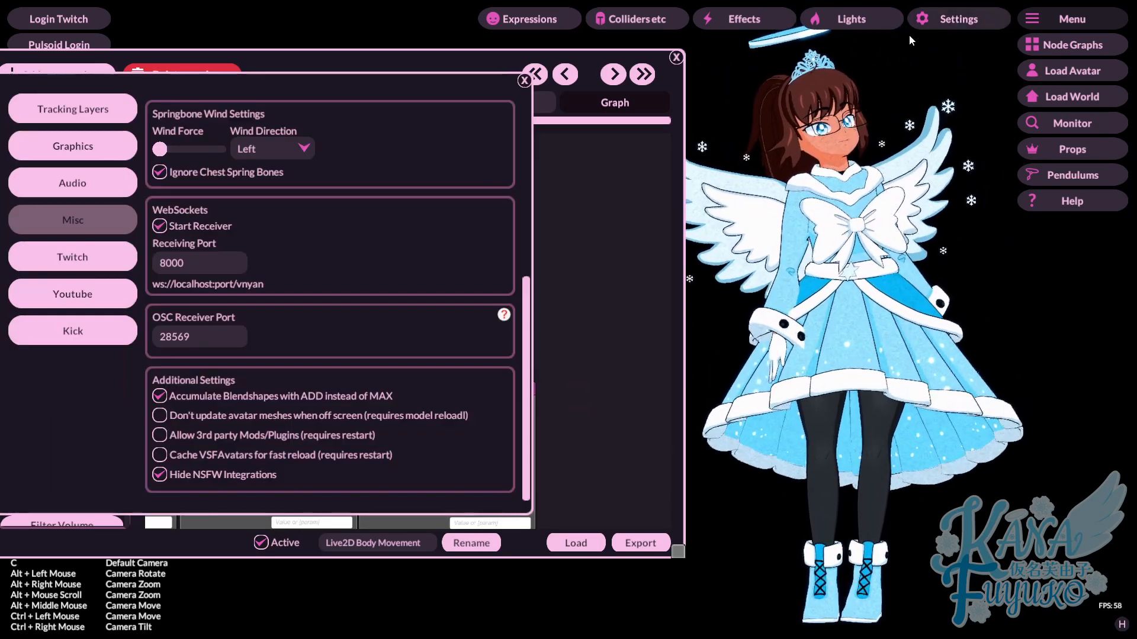
left_click(72, 109)
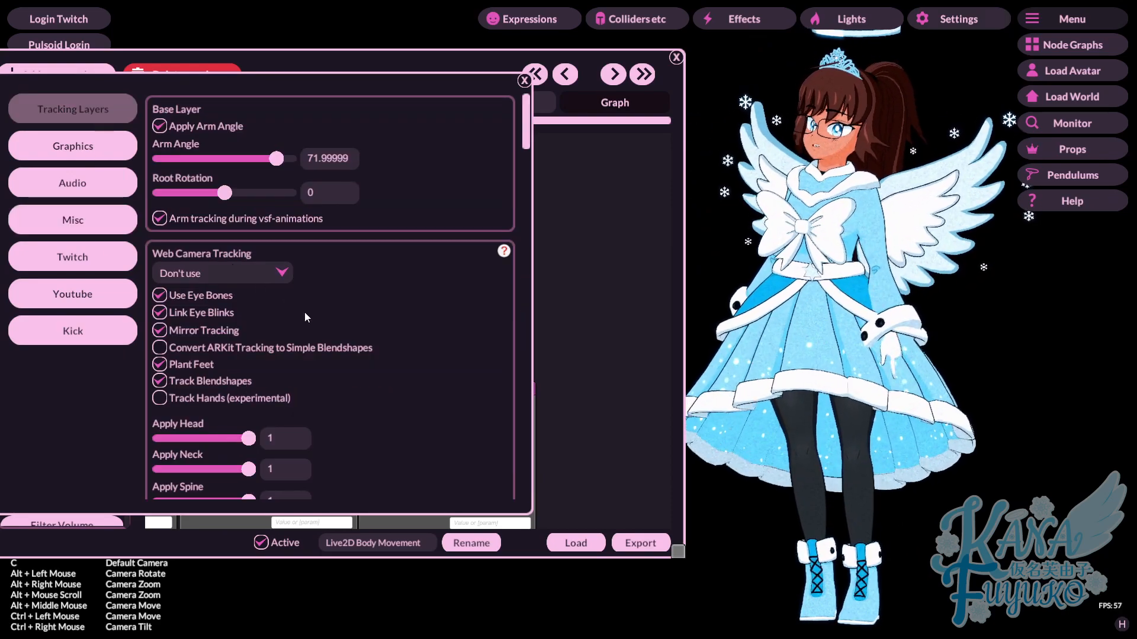
scroll(404, 315, "down", 7)
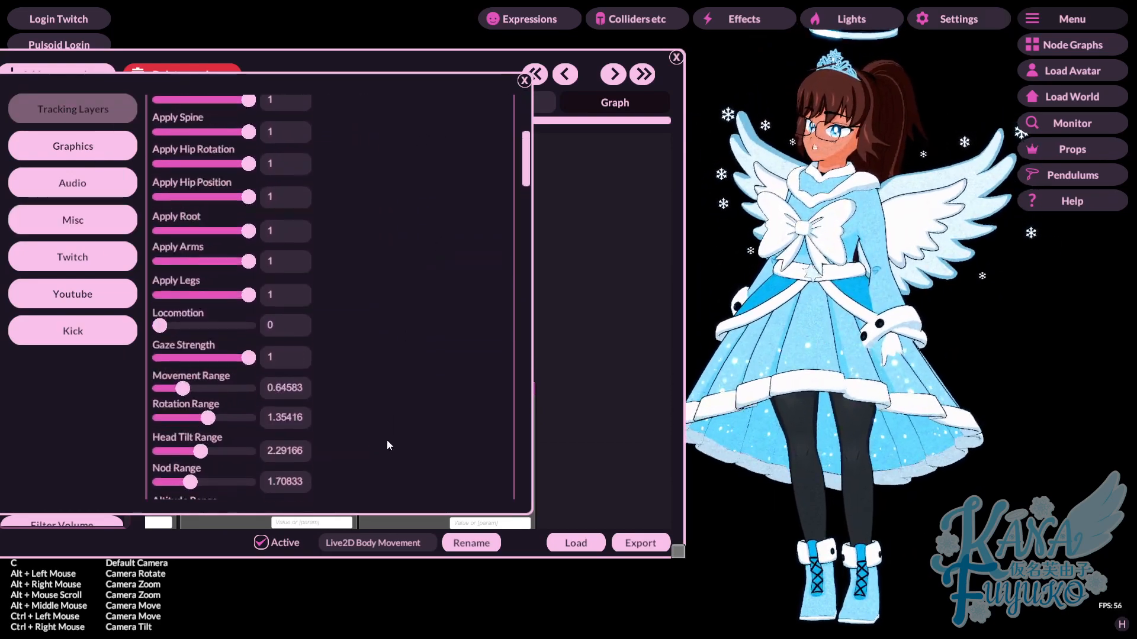
scroll(388, 429, "down", 10)
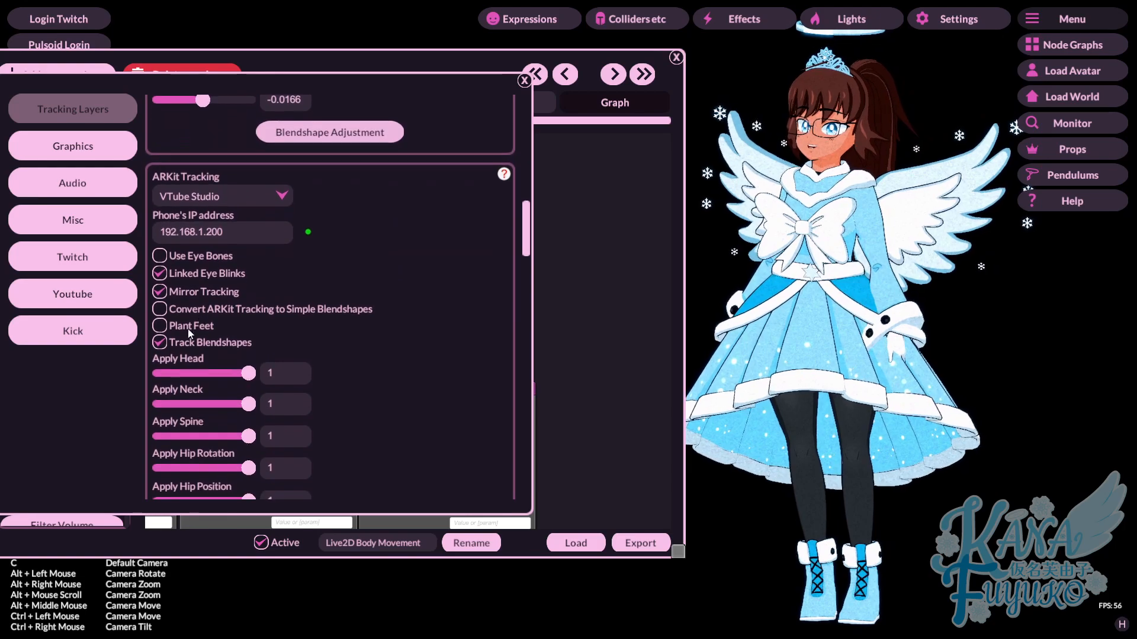
scroll(190, 326, "down", 1)
left_click(191, 306)
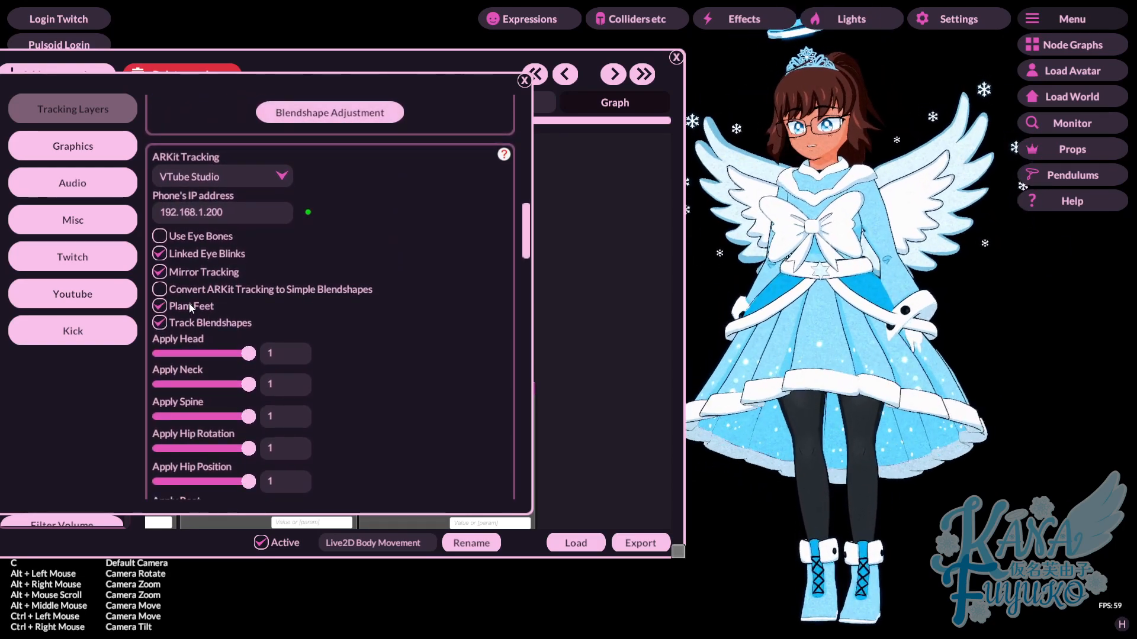
left_click(523, 81)
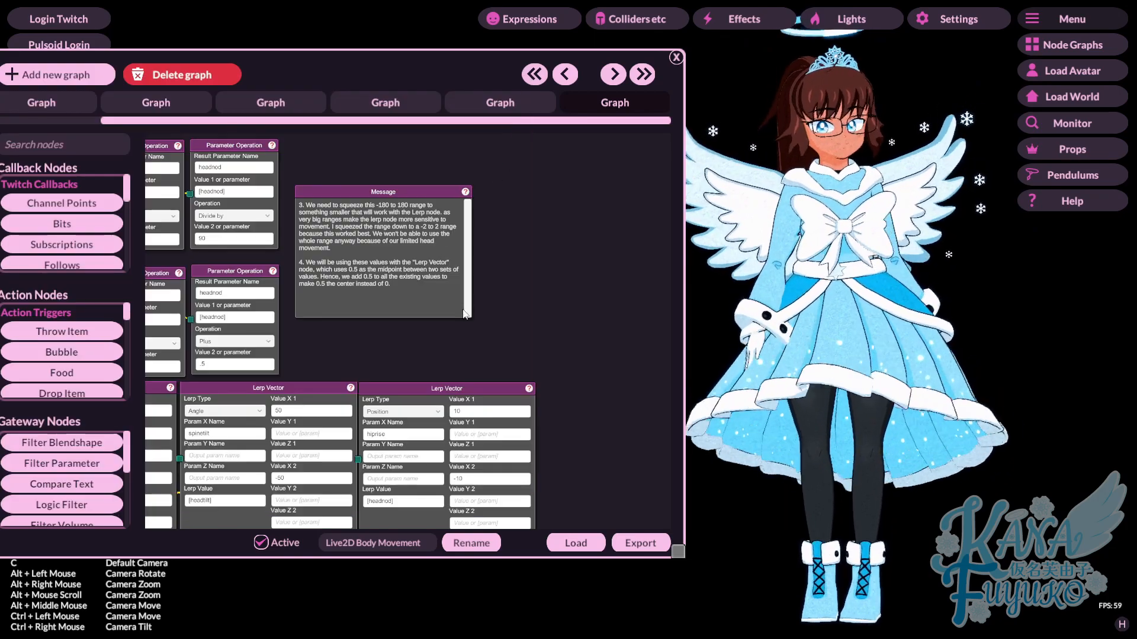
- In the head nod Lerp Vector node, set Value X1 to -.125 and Value X2 to .125, and close the node graph
left_click_drag(507, 316, 495, 143)
scroll(496, 279, "up", 3)
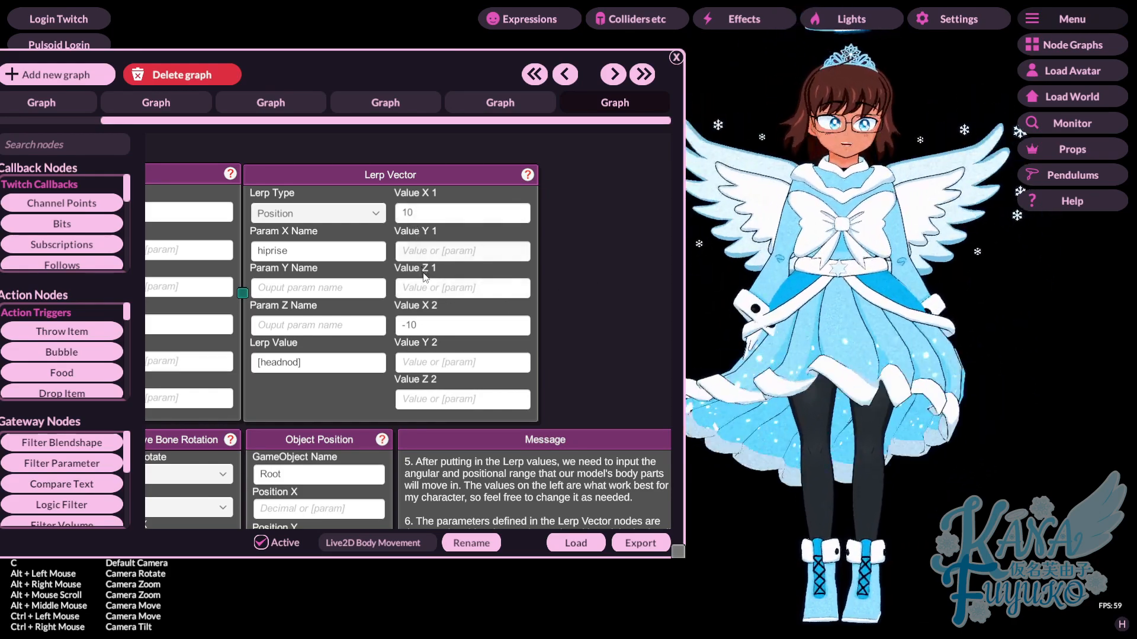
left_click(428, 332)
type(".125")
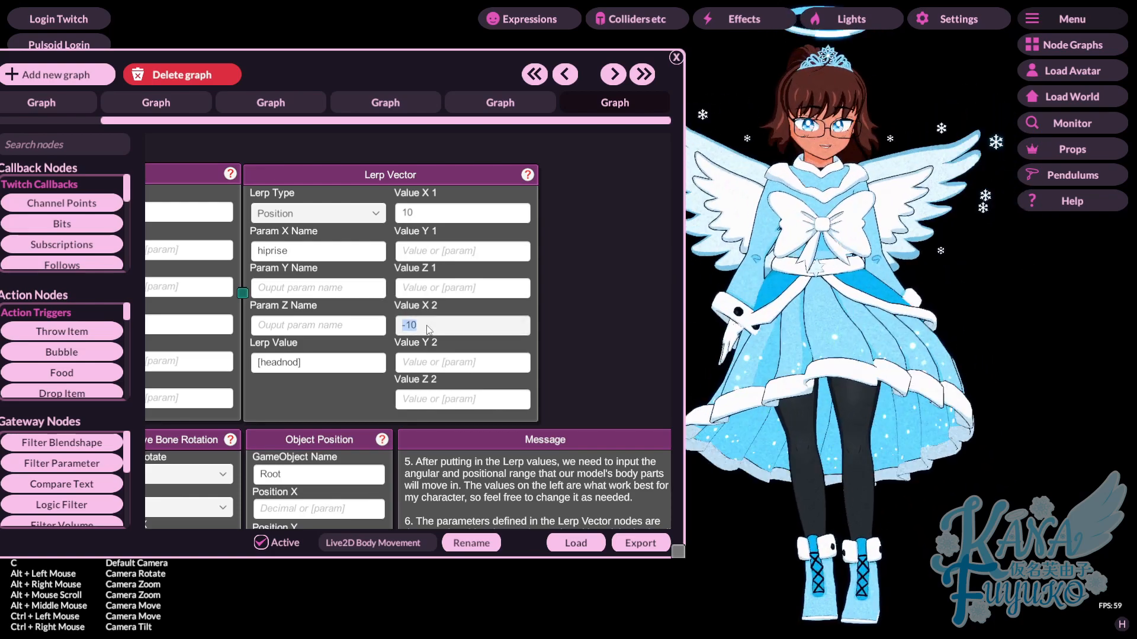
type("-.125")
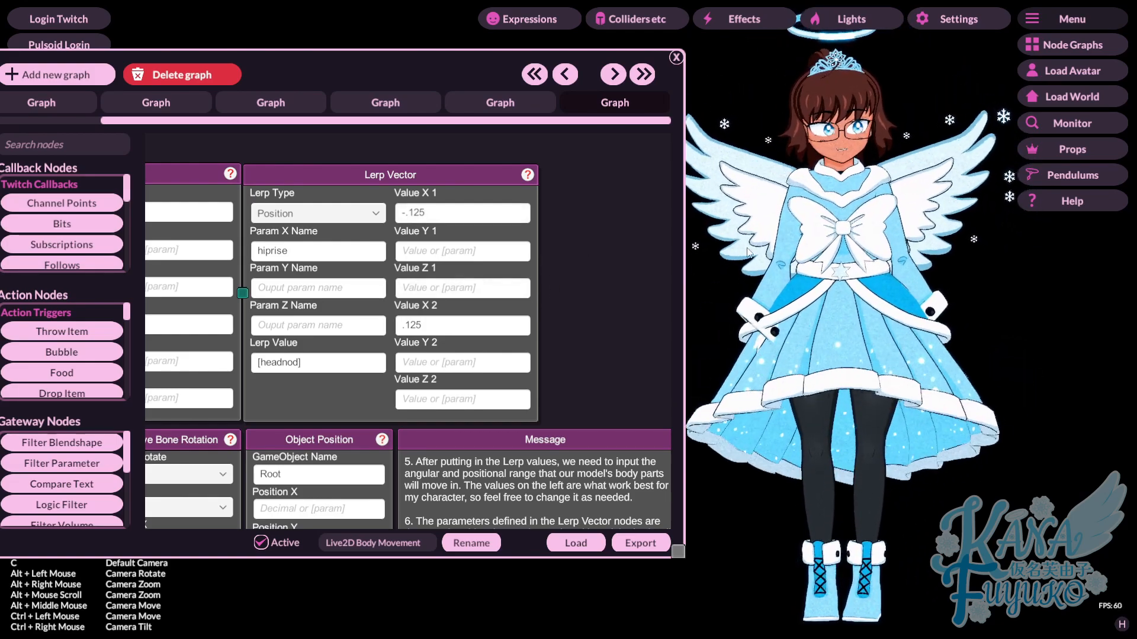
left_click(675, 58)
- In the ARKit tracking settings, try raising Maintain Hip Pos and Pelvis Stiffness, and return both to 0
left_click(952, 22)
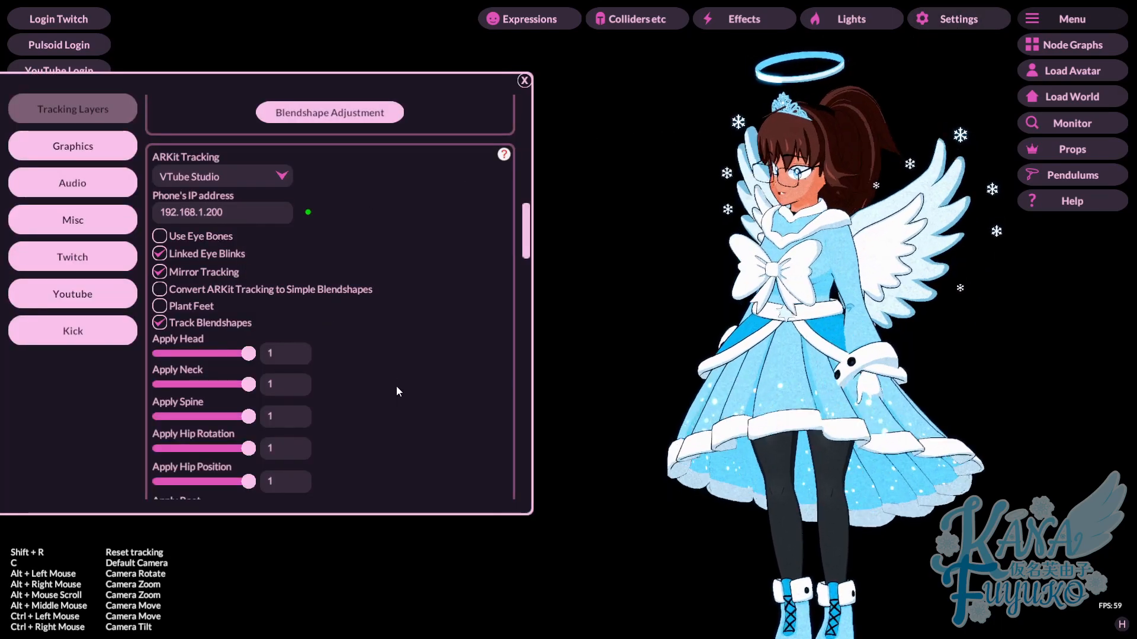
scroll(397, 395, "down", 10)
left_click_drag(165, 308, 194, 318)
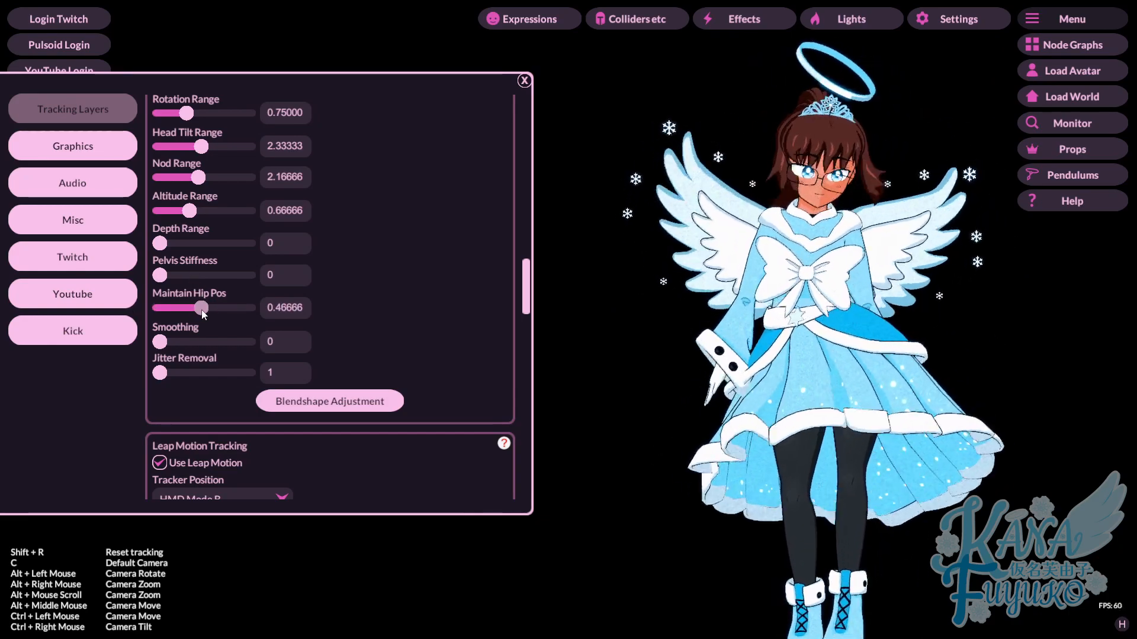
left_click_drag(214, 320, 186, 328)
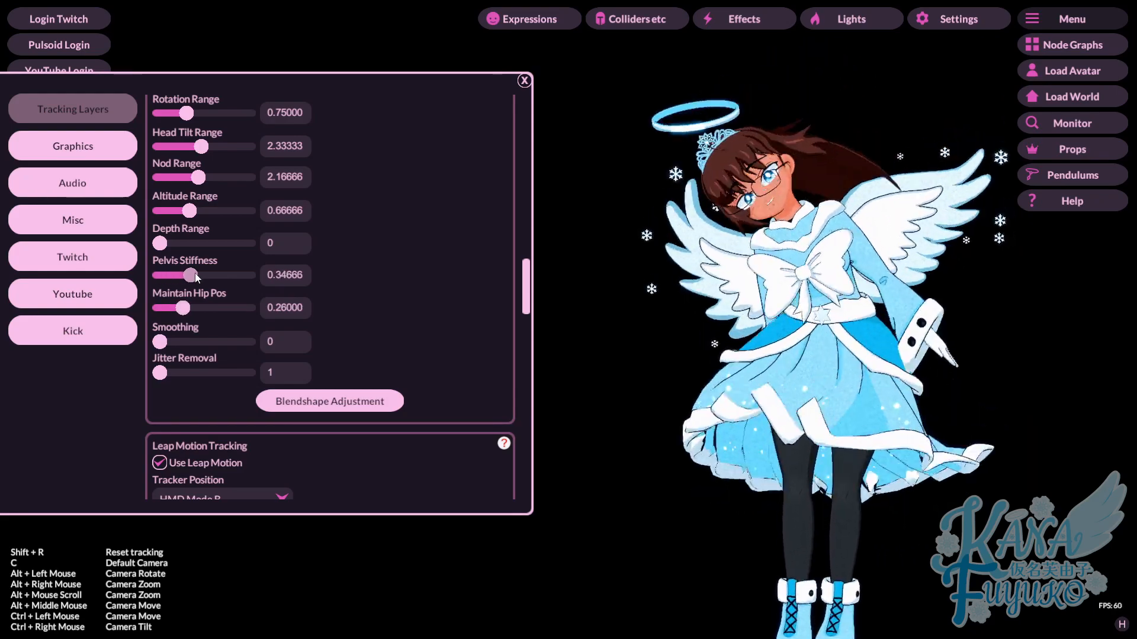
left_click_drag(194, 275, 101, 289)
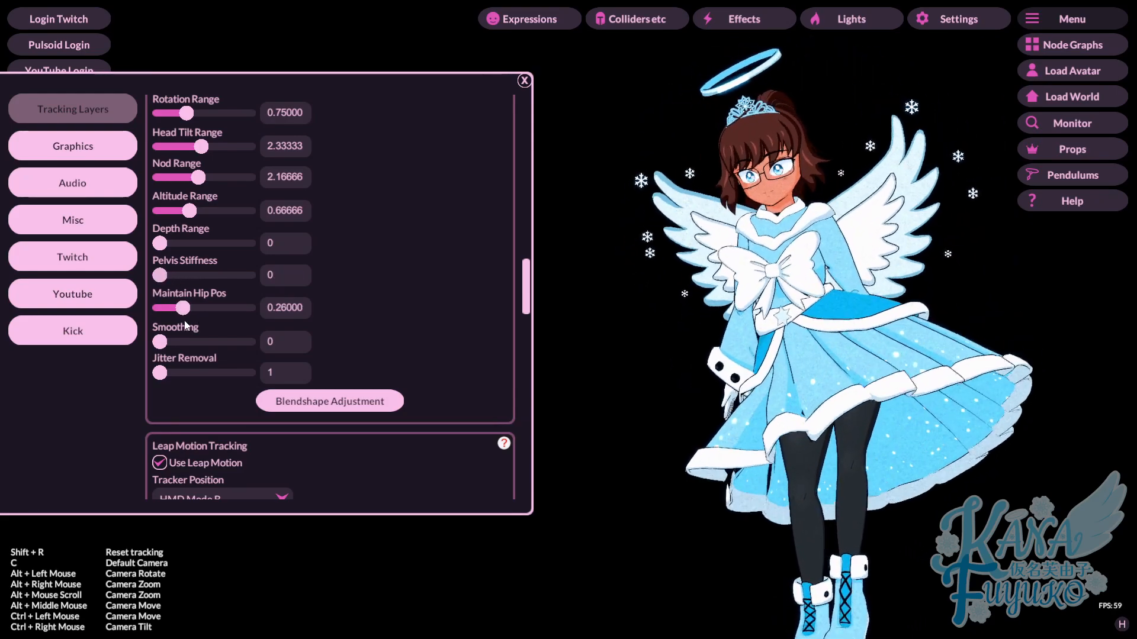
left_click(525, 81)
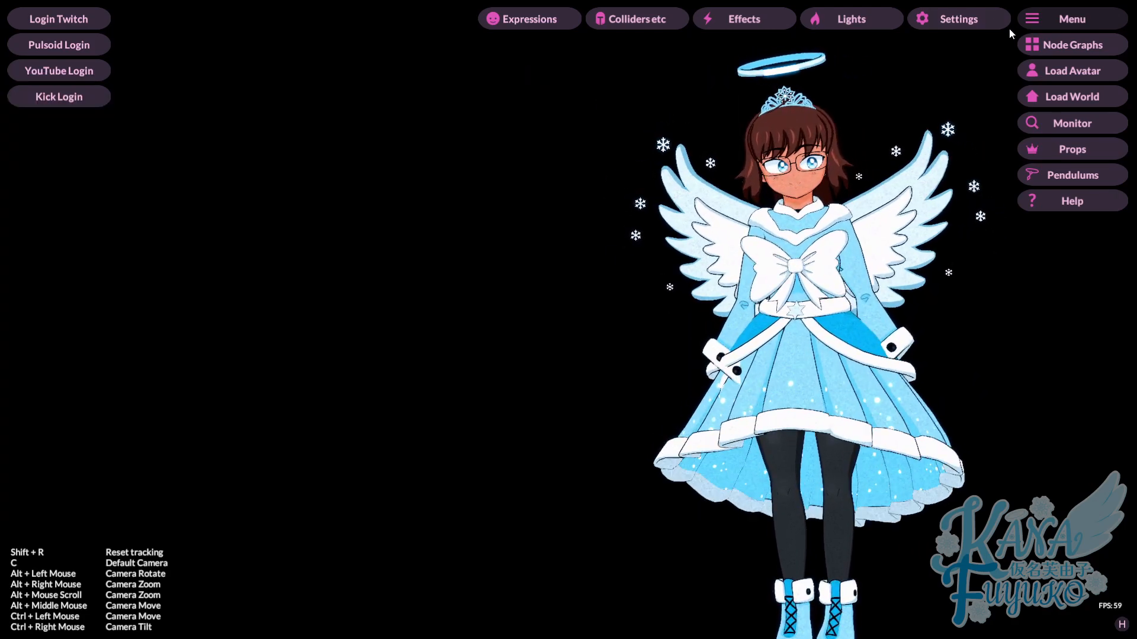
- Reopen the node graph and examine the Object Position node, the Additive Bone Rotation nodes and the three Lerp Vector nodes
left_click(1043, 46)
scroll(339, 414, "down", 5)
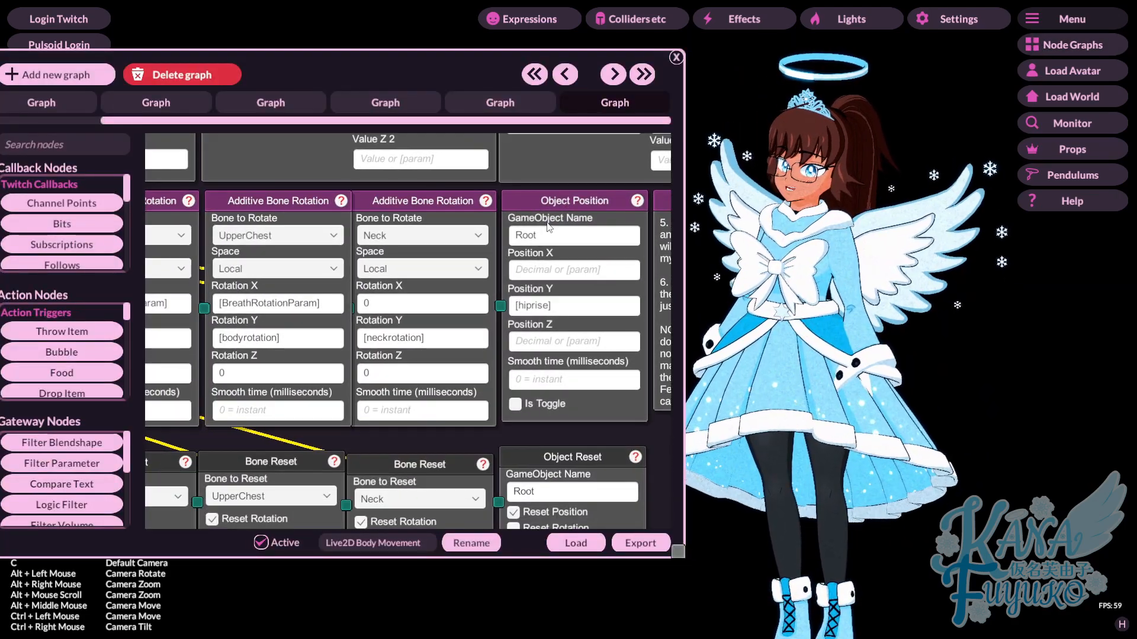
scroll(311, 349, "up", 2)
left_click_drag(373, 366, 474, 364)
left_click_drag(374, 396, 304, 508)
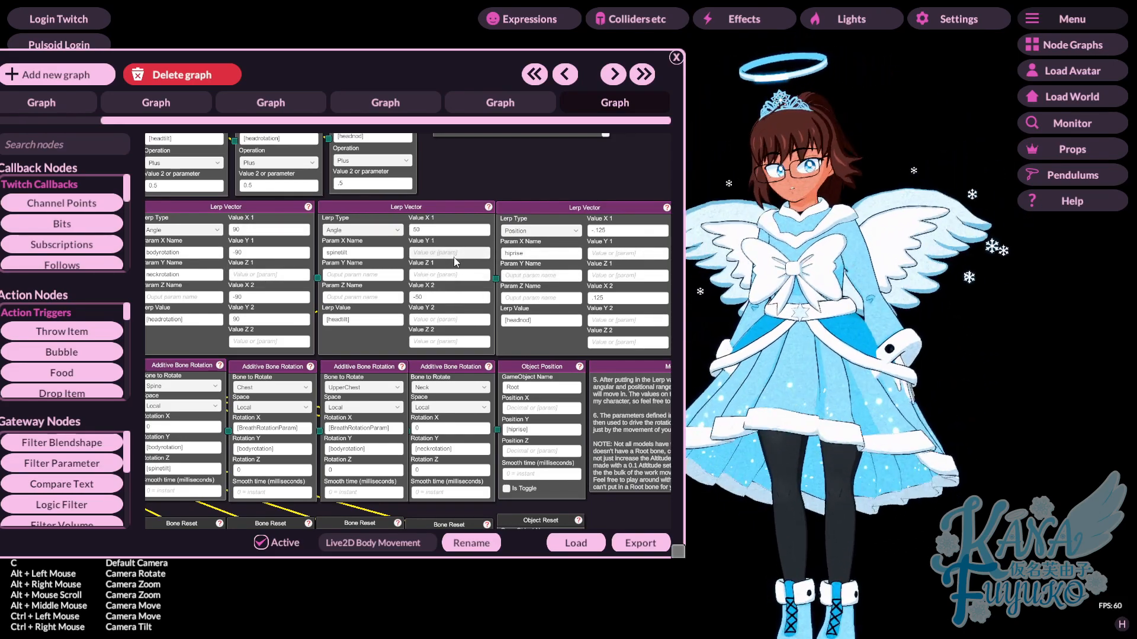
left_click_drag(467, 177, 528, 241)
scroll(290, 332, "up", 3)
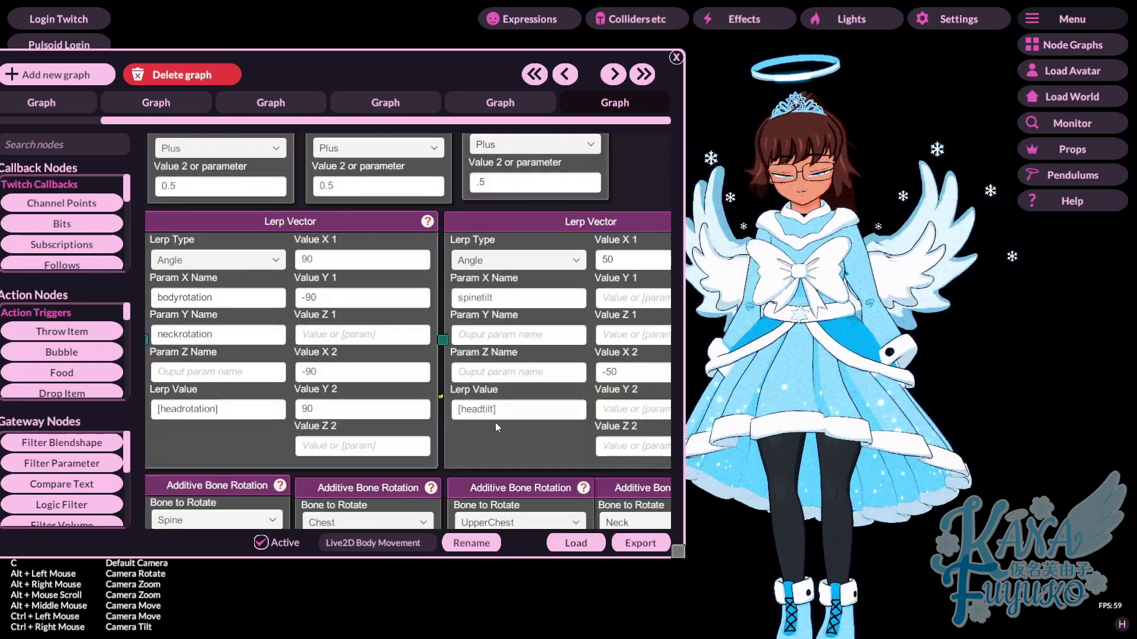
left_click_drag(592, 386, 225, 384)
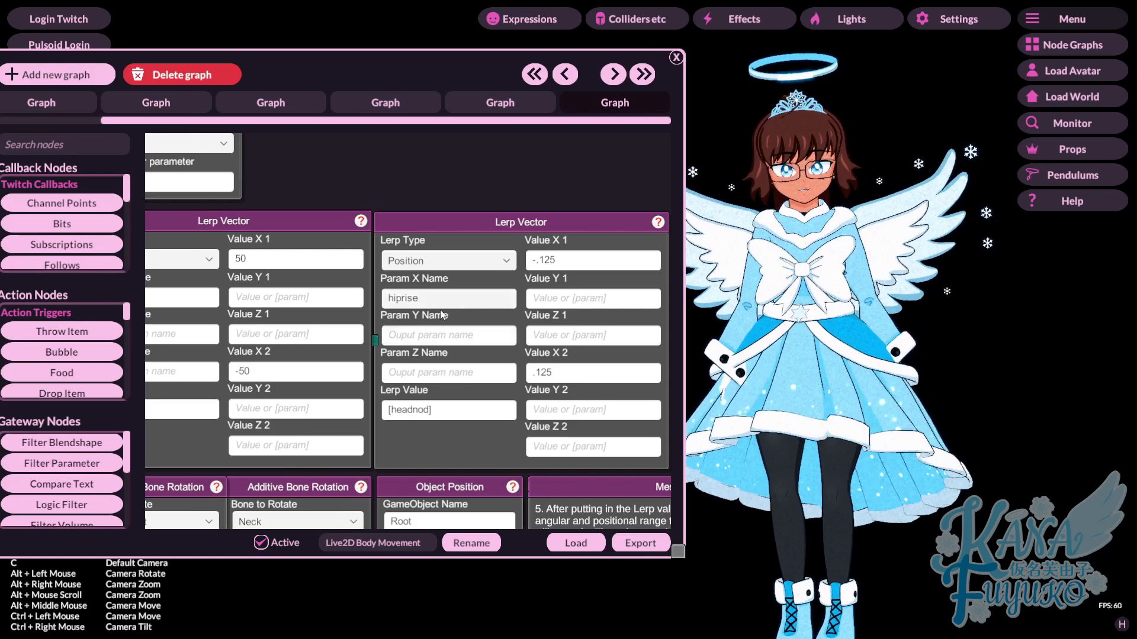
left_click_drag(335, 313, 511, 282)
left_click_drag(376, 288, 407, 293)
left_click_drag(335, 301, 513, 295)
left_click_drag(287, 286, 270, 303)
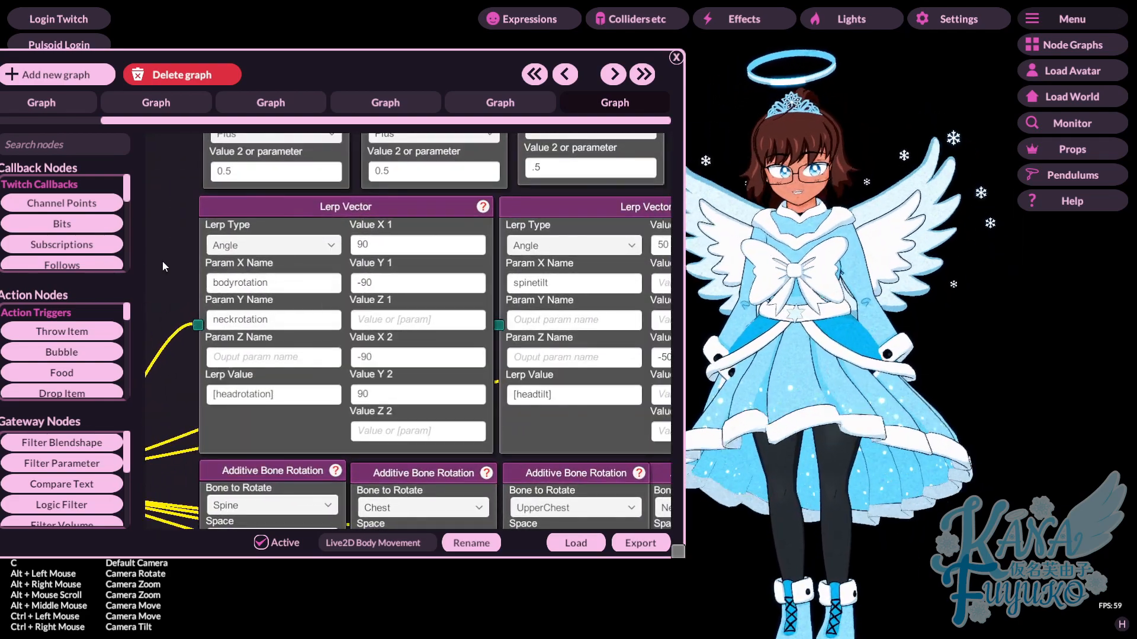
- Review the graph's Parameter Filter, Parameter Operation and timer nodes, and close the node graph window
scroll(295, 268, "down", 7)
scroll(535, 243, "up", 3)
left_click_drag(365, 219, 496, 353)
left_click_drag(494, 197, 485, 285)
left_click_drag(465, 232, 567, 319)
scroll(543, 343, "down", 5)
scroll(567, 320, "up", 5)
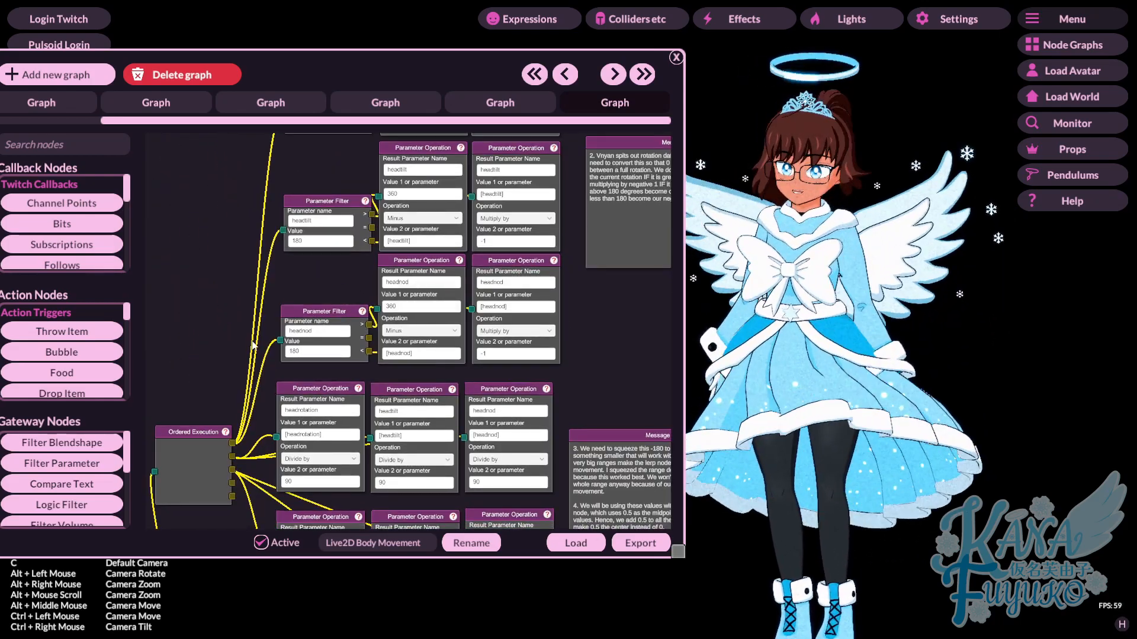
left_click_drag(519, 503, 481, 220)
left_click_drag(482, 282, 382, 183)
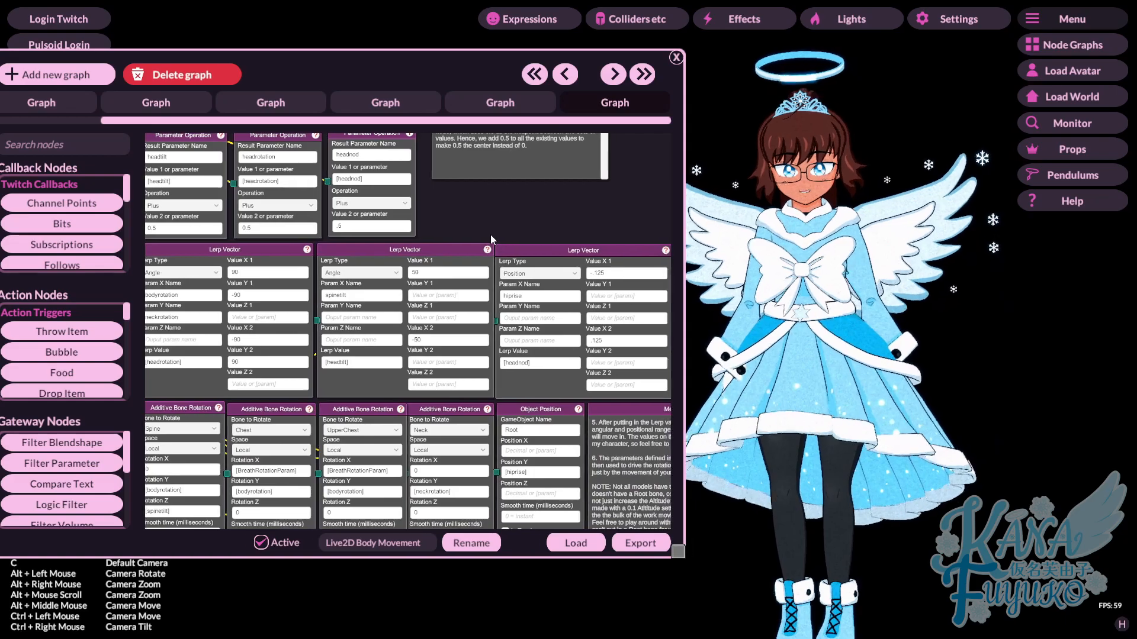
scroll(437, 204, "down", 5)
left_click_drag(234, 340, 509, 422)
scroll(474, 382, "up", 5)
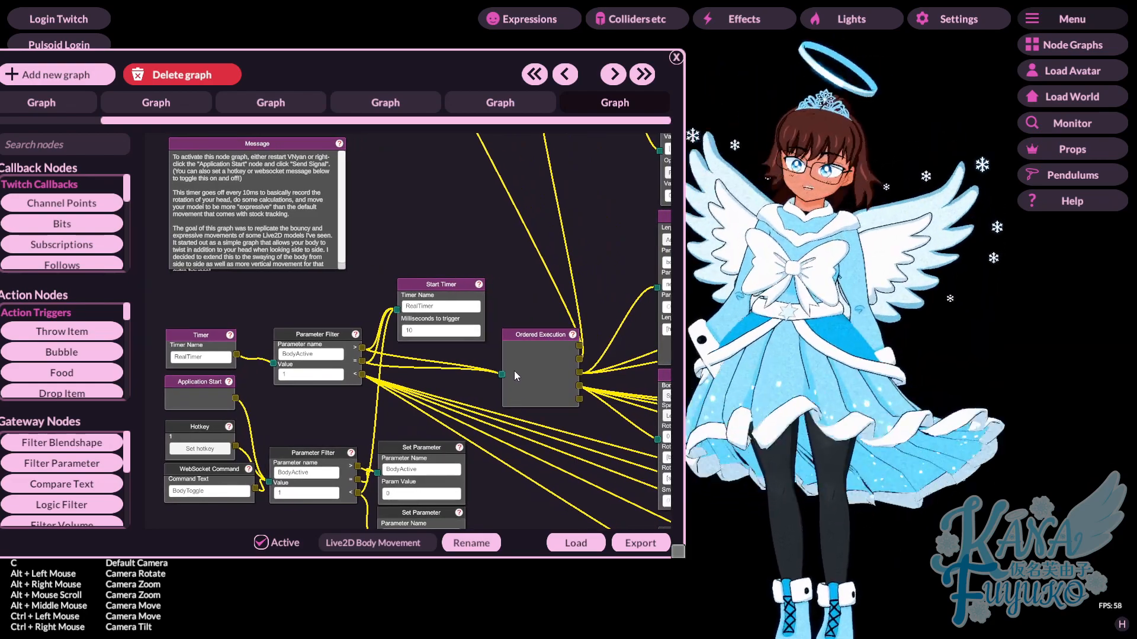
left_click(676, 59)
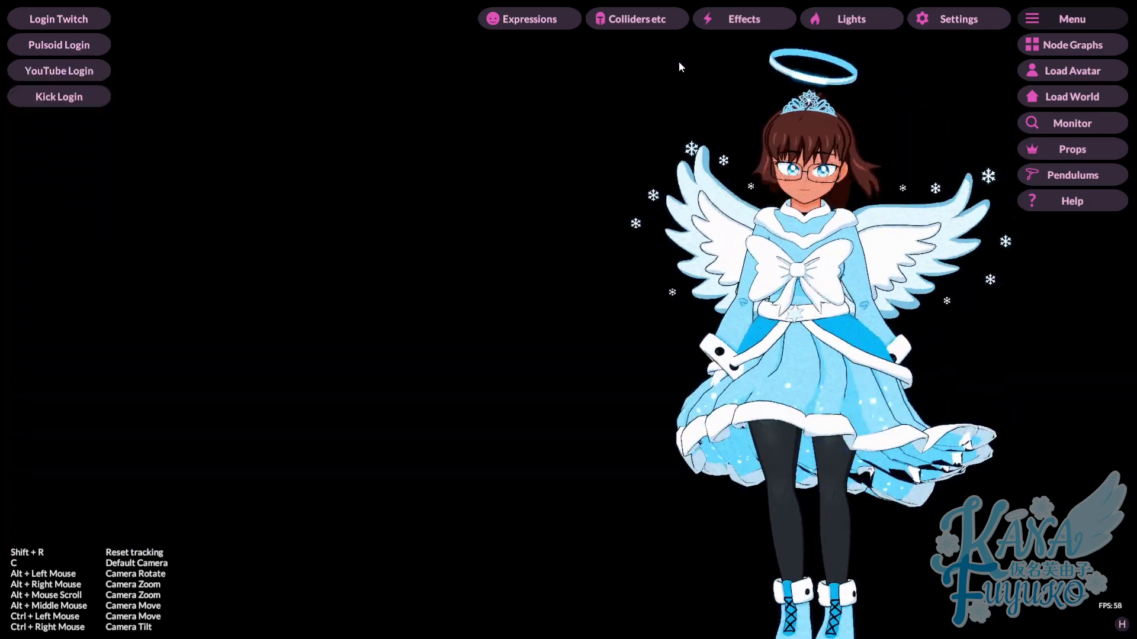